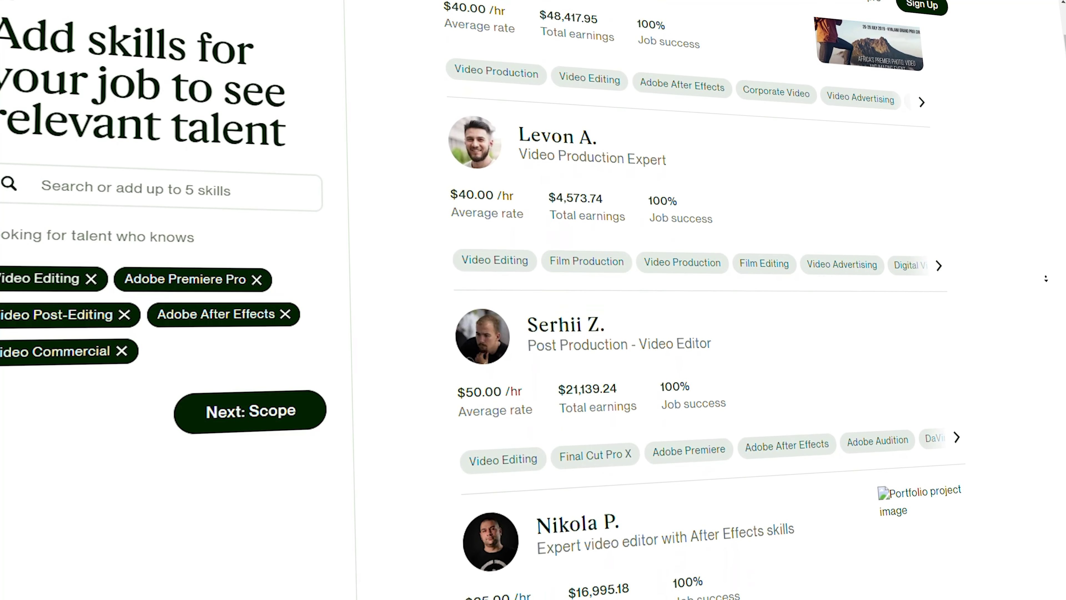
scroll(705, 294, down, 10)
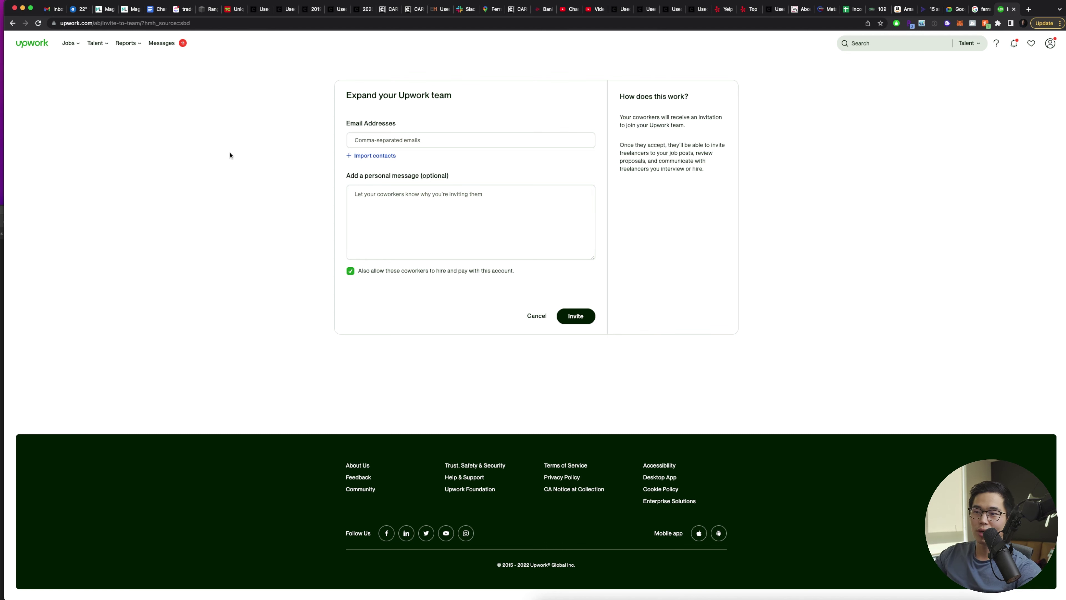
Return to the client dashboard and start a new job post for longer-term work.
key(super+bracketleft)
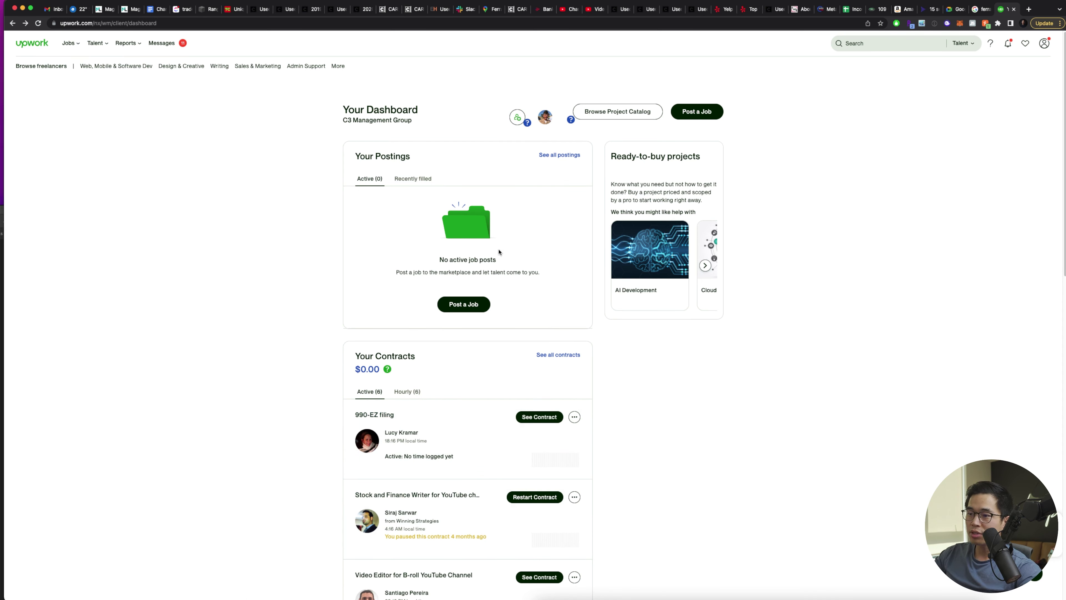
click(467, 307)
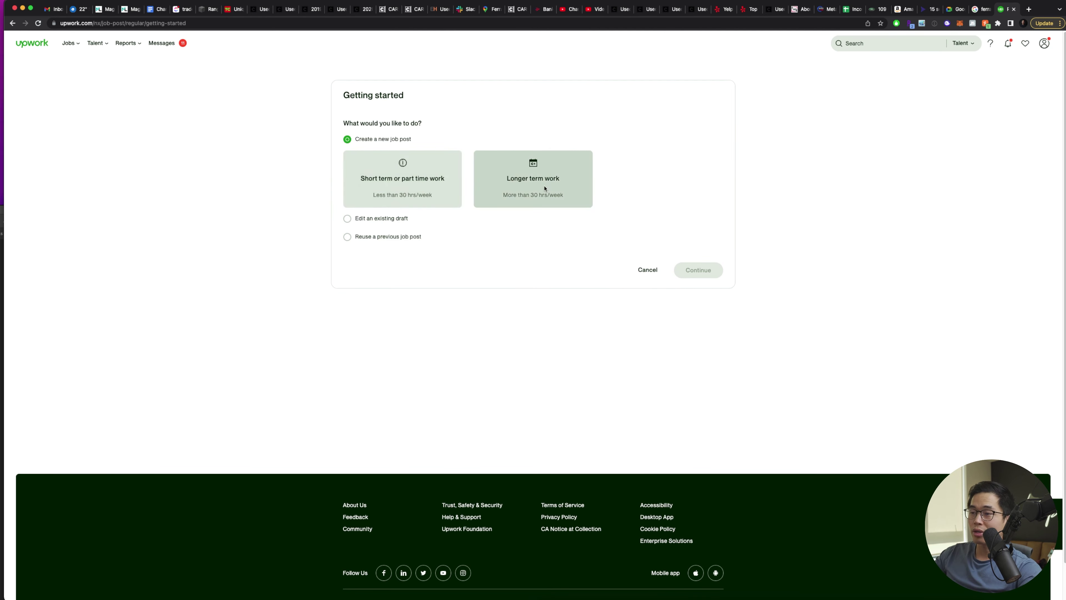
click(527, 190)
click(700, 301)
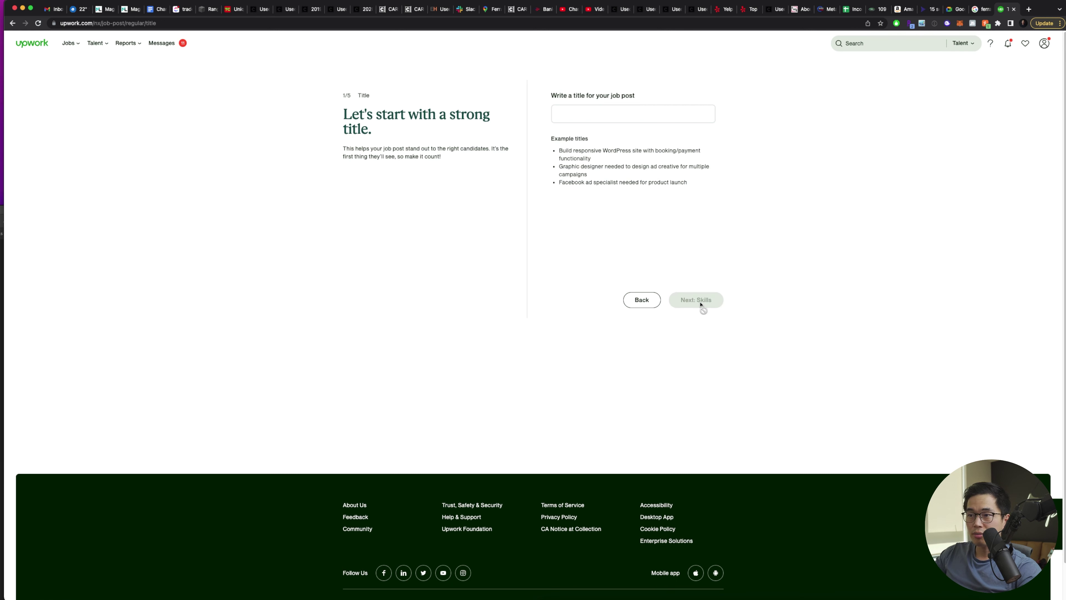
Title the job 'Virtual Assistant for YouTube channel' and continue to Skills.
click(618, 115)
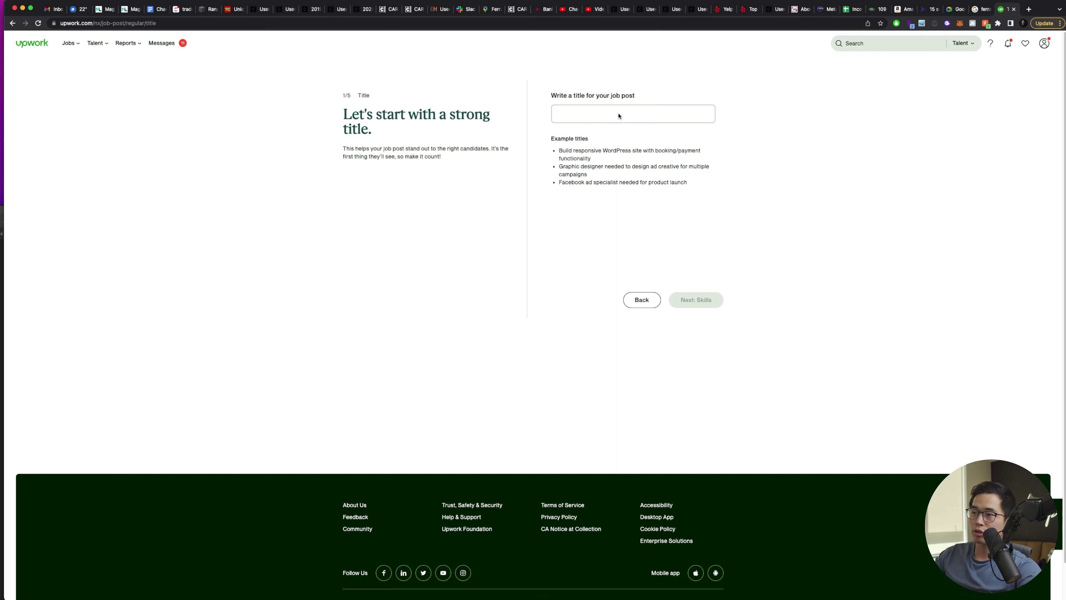
text(Virtual )
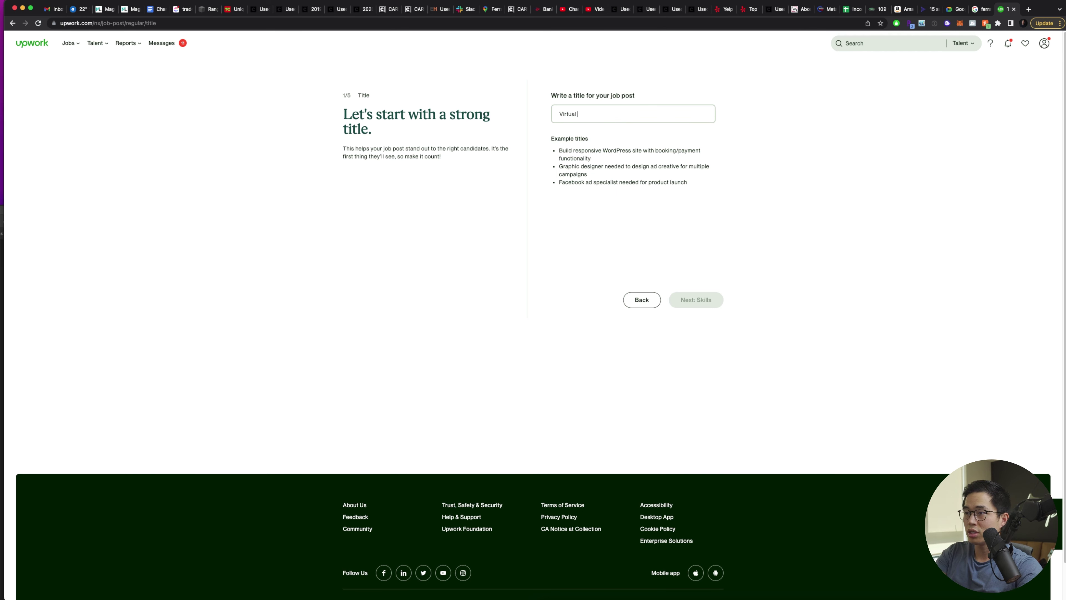
text(Assistant for YouTube channel)
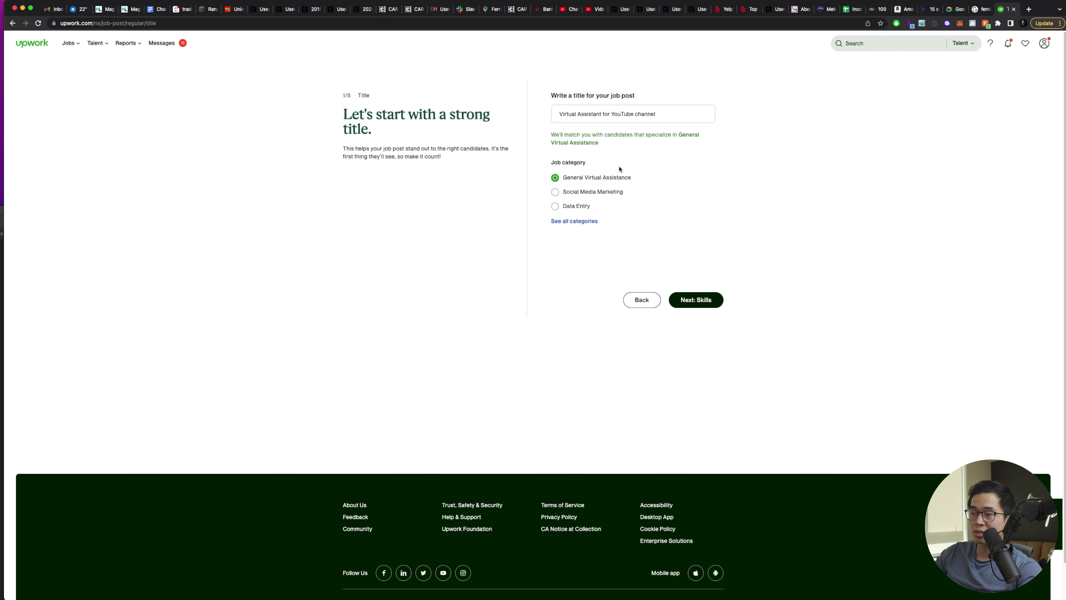
click(696, 301)
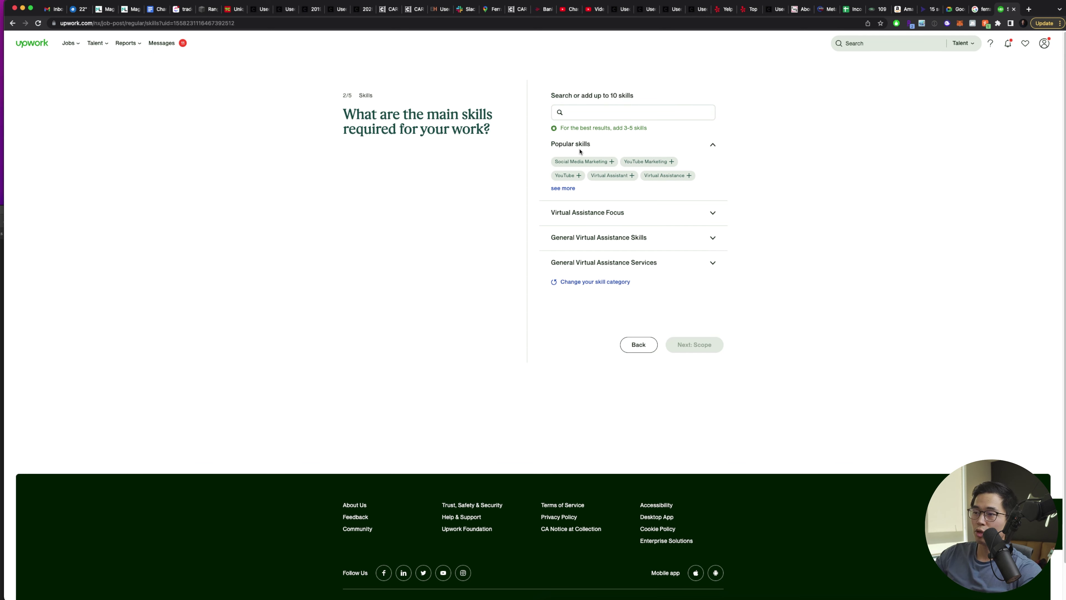
Add the Social Media Marketing, YouTube, Virtual Assistant, Data Entry and Researcher skills, then go to Scope.
click(584, 164)
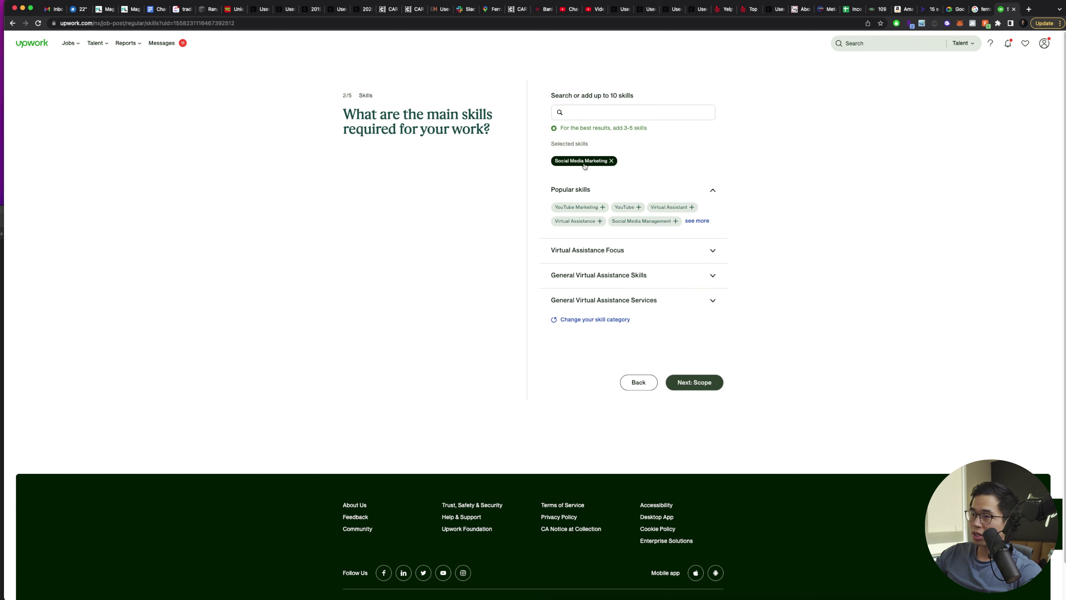
click(627, 207)
click(639, 209)
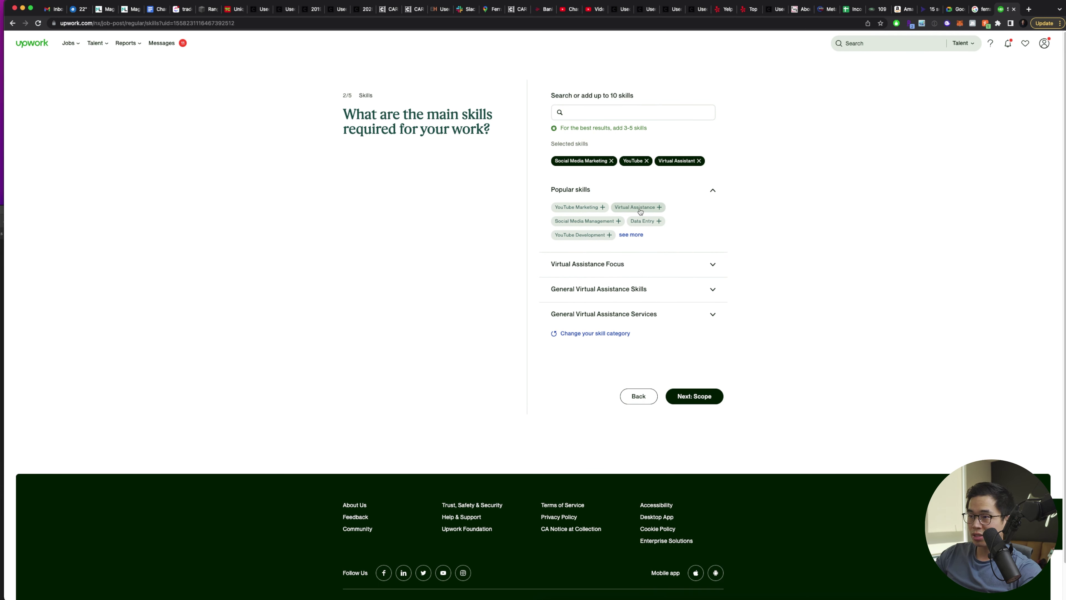
click(642, 221)
click(568, 250)
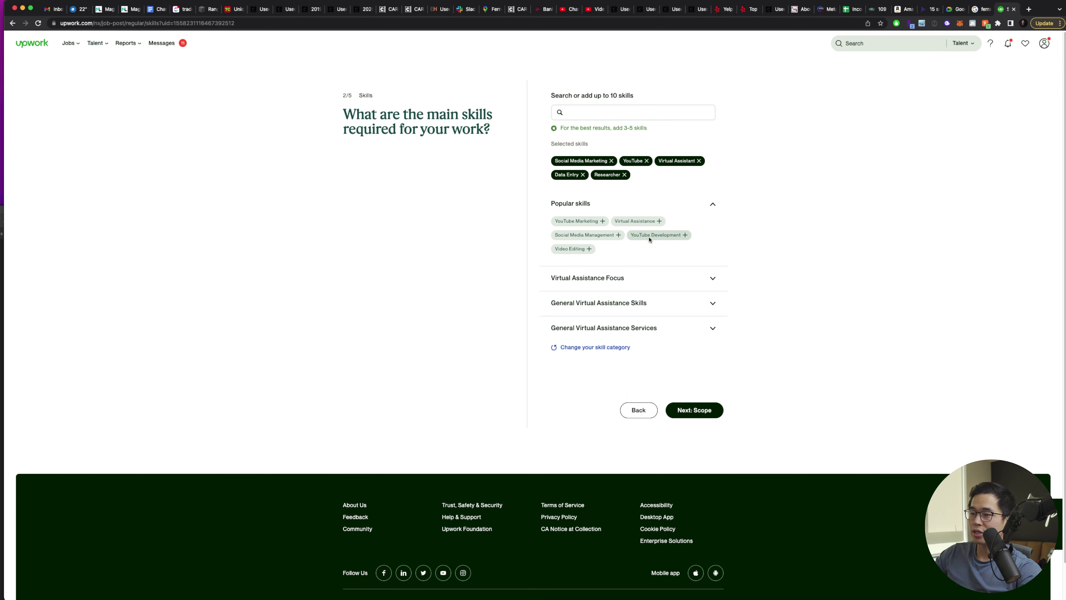
click(697, 410)
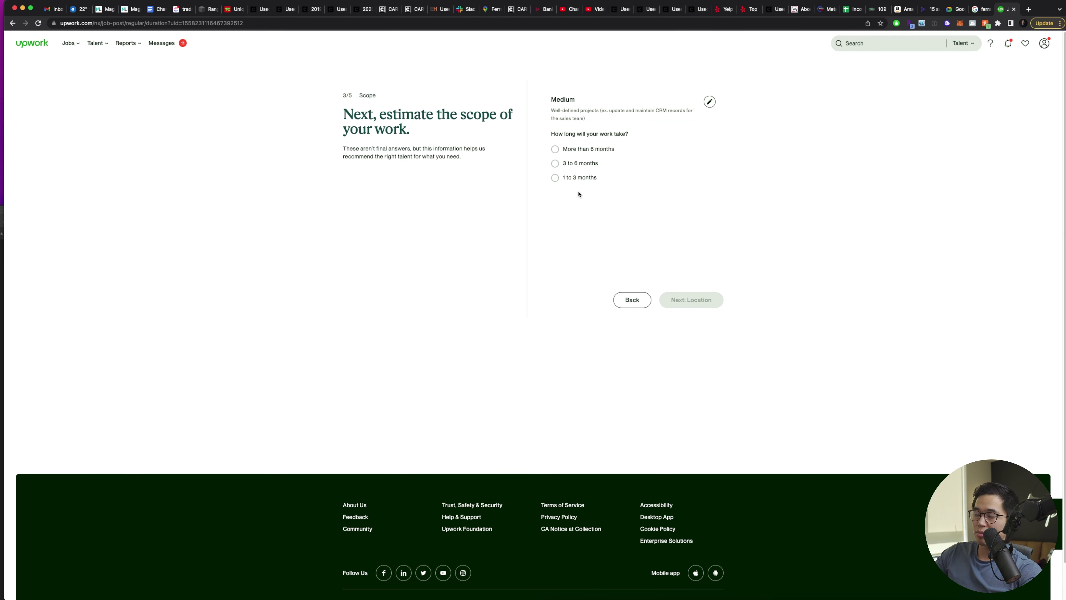
Choose more than 6 months, Intermediate experience, and a Worldwide talent location.
click(589, 150)
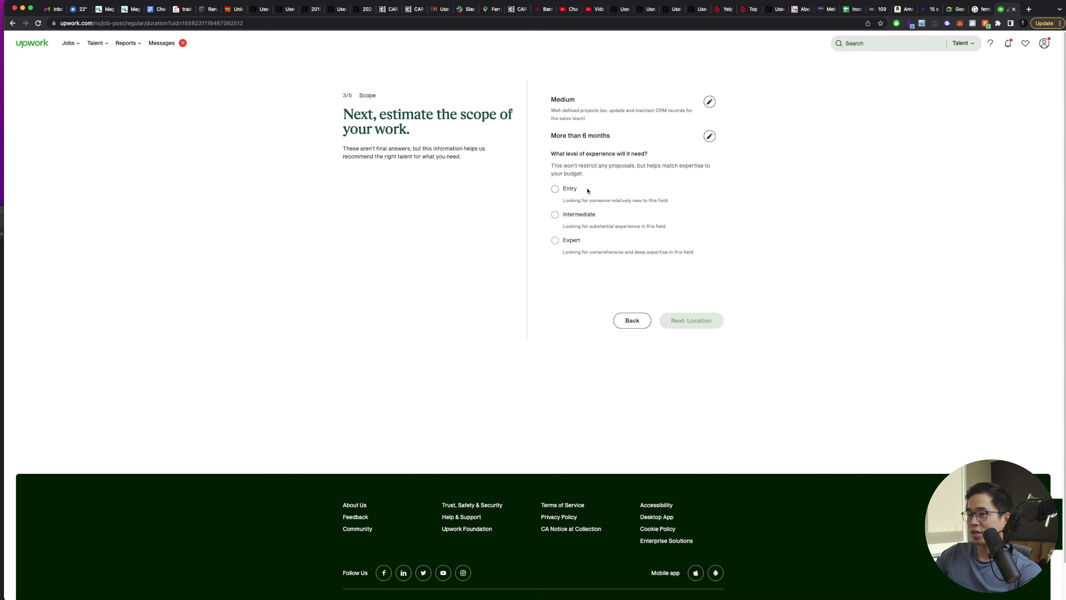
click(555, 215)
click(700, 299)
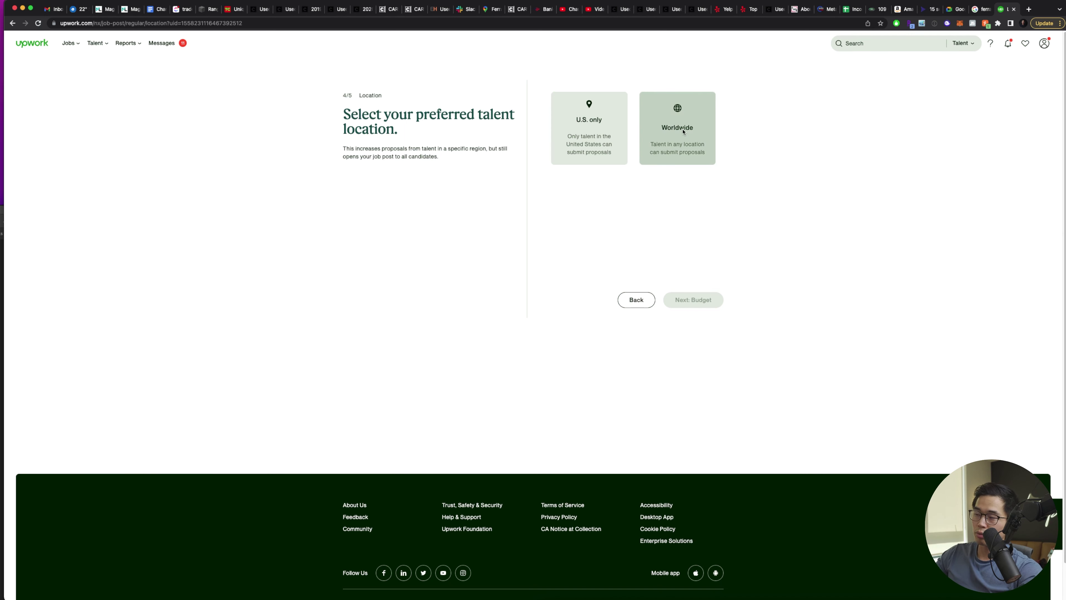
click(687, 138)
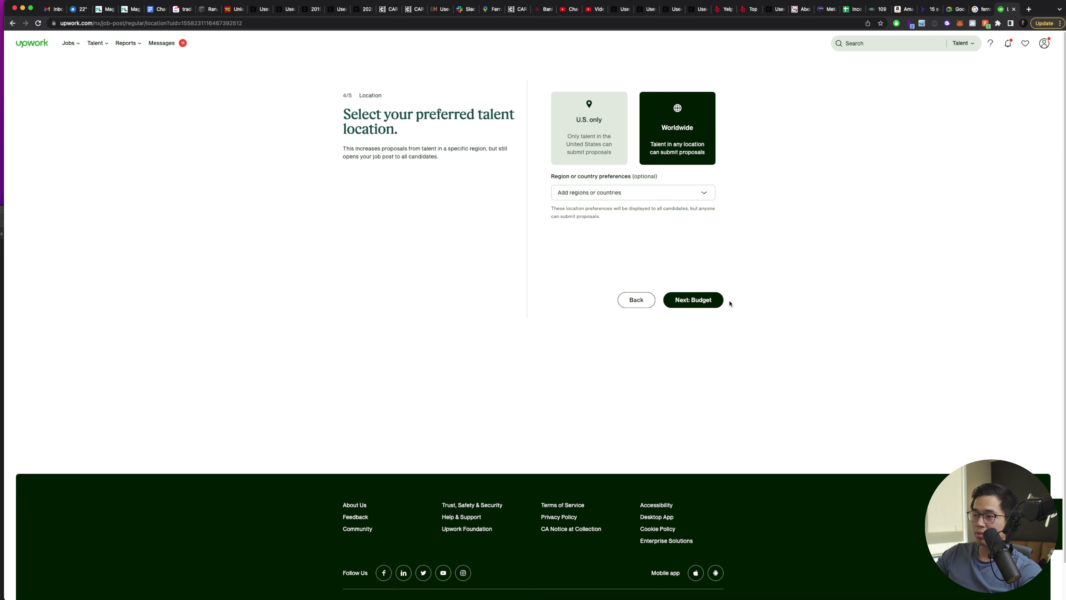
Set the hourly budget from $4 to $8 and open the job post review page.
click(709, 304)
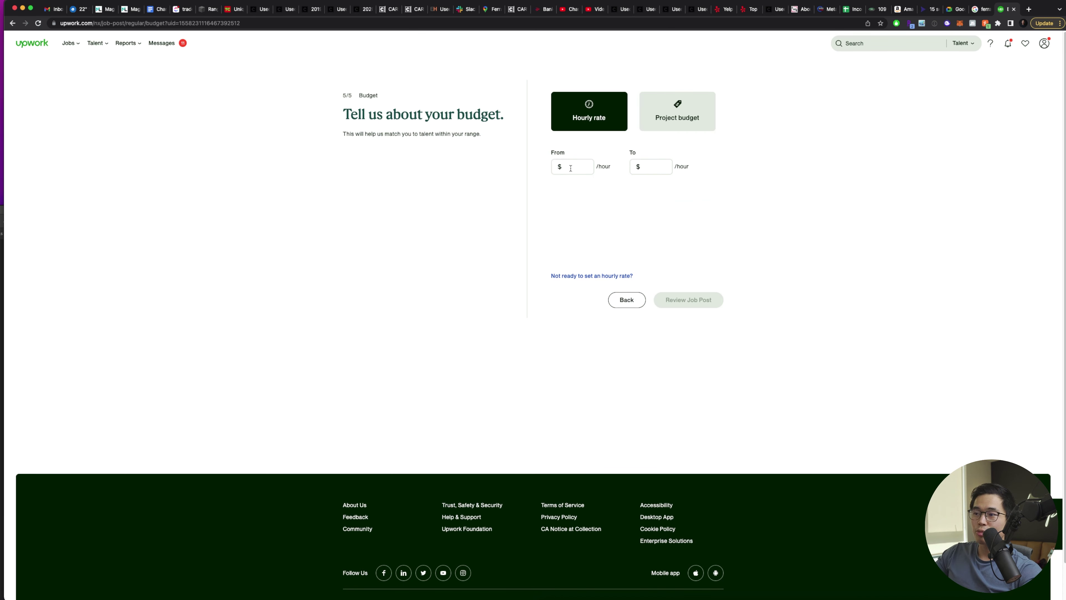
click(571, 169)
text(4)
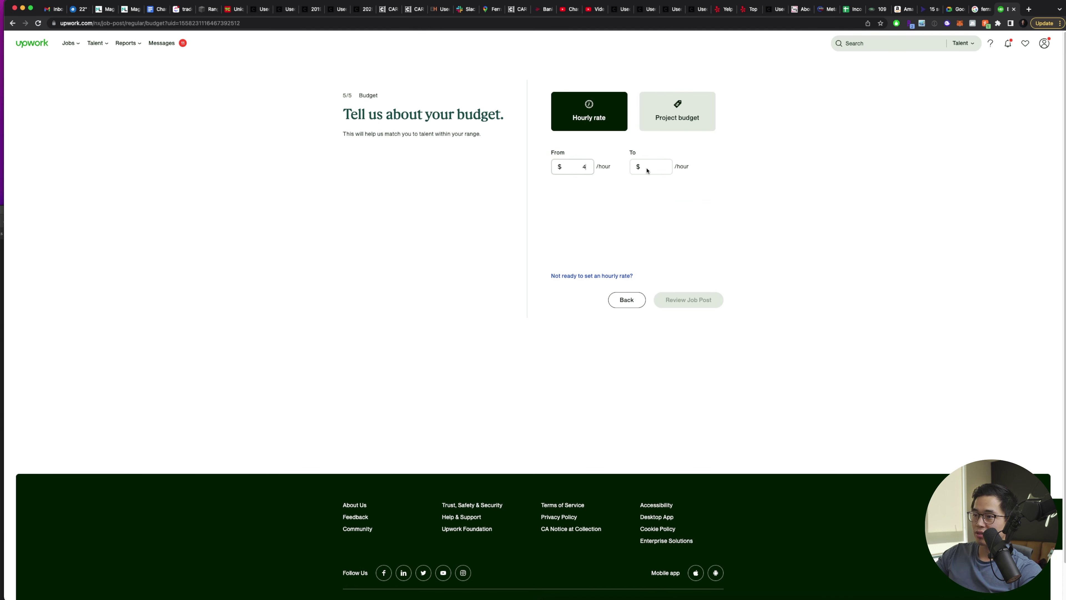
click(638, 169)
text(8)
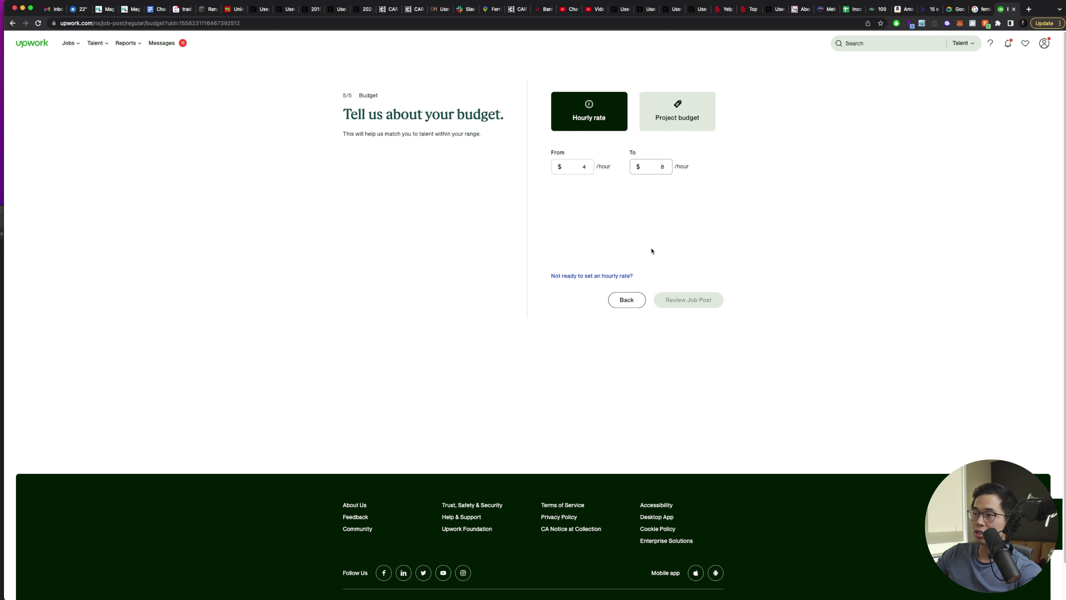
click(652, 251)
click(703, 300)
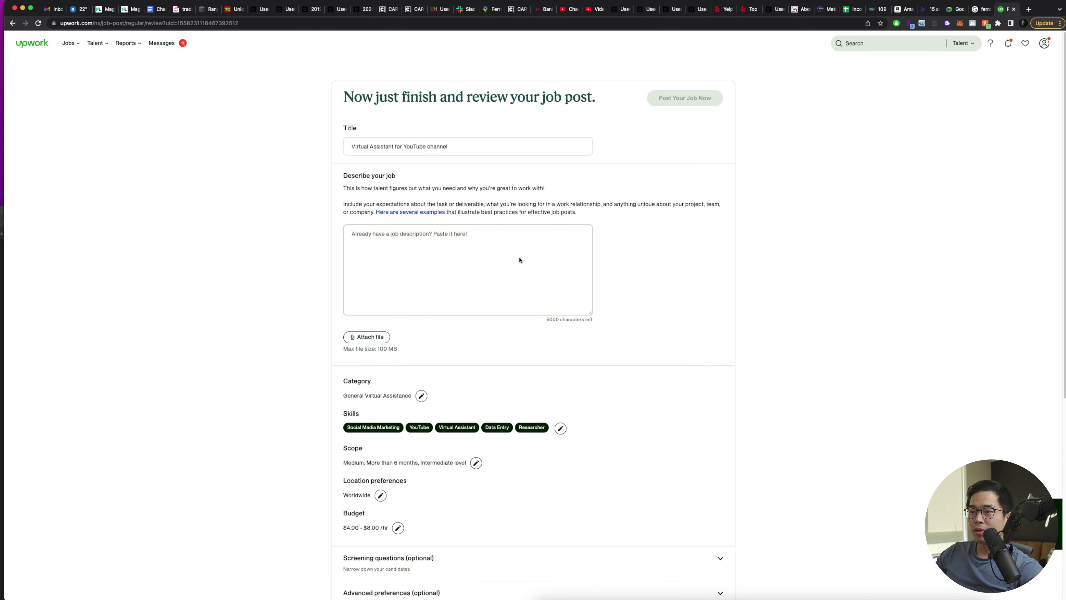
Fill the job description with pasted and typed placeholder text over 50 characters.
click(479, 269)
text(Job description test)
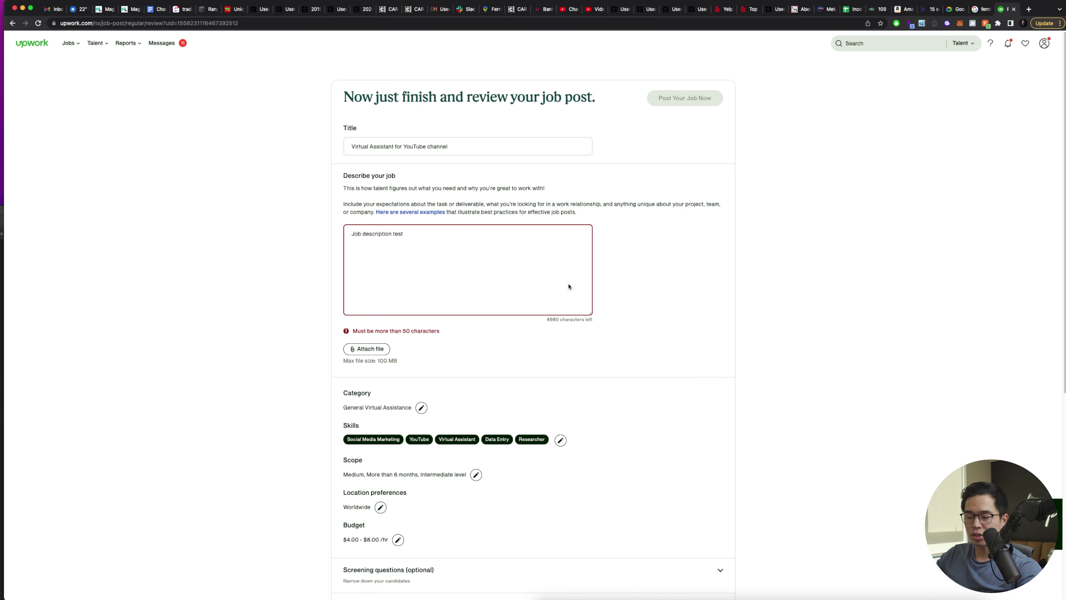
scroll(356, 355, down, 5)
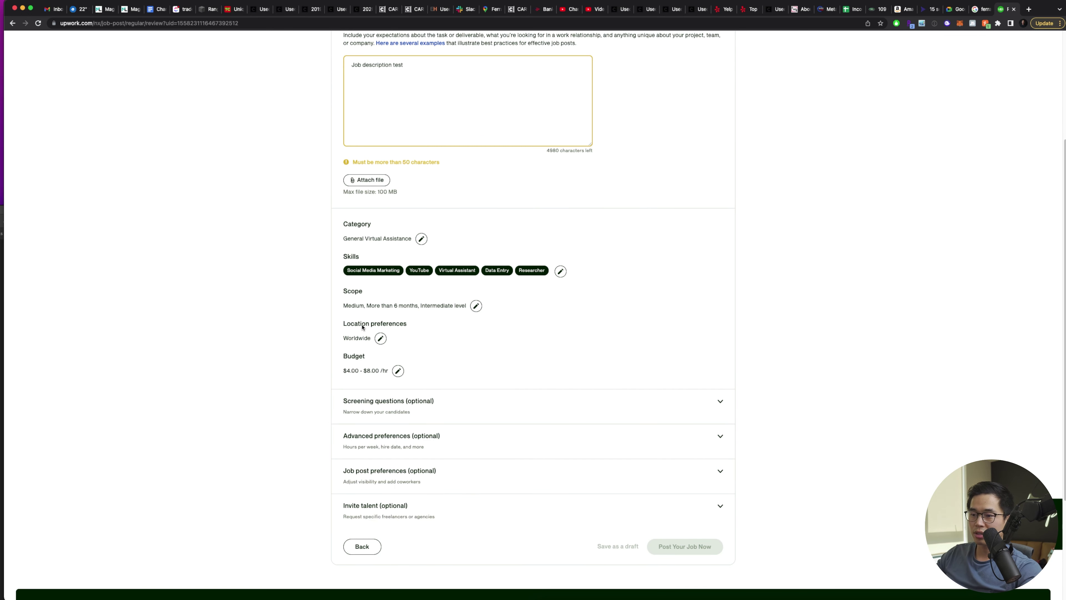
click(719, 402)
click(720, 403)
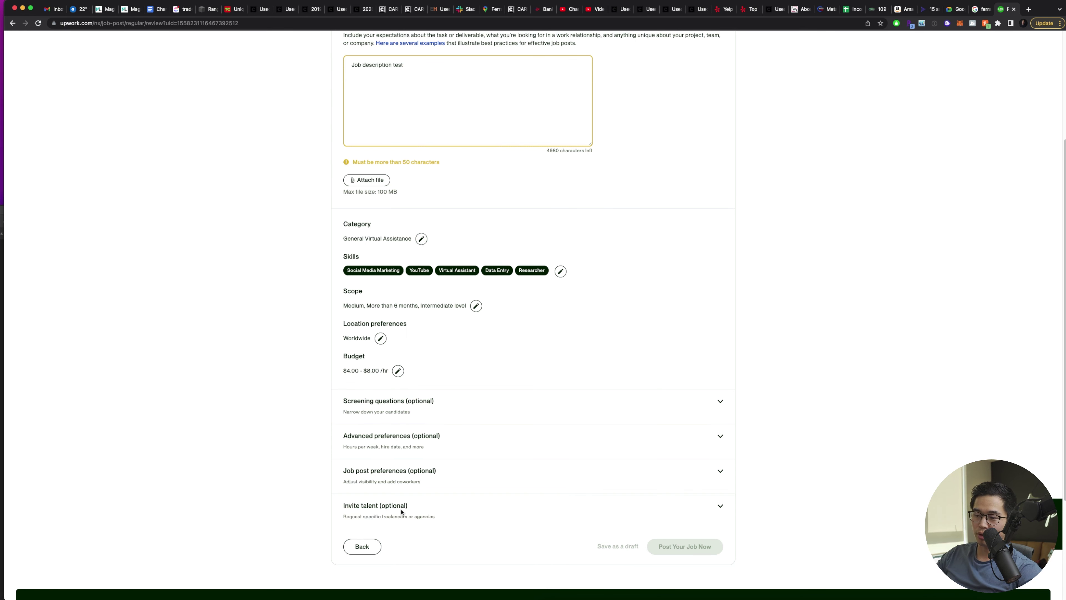
scroll(471, 224, up, 4)
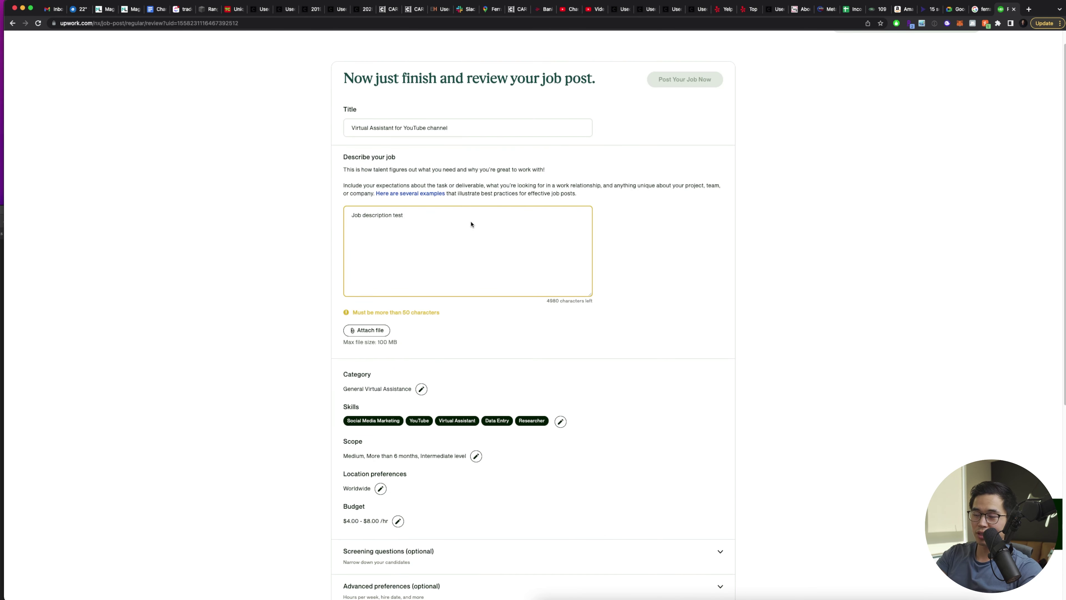
click(471, 224)
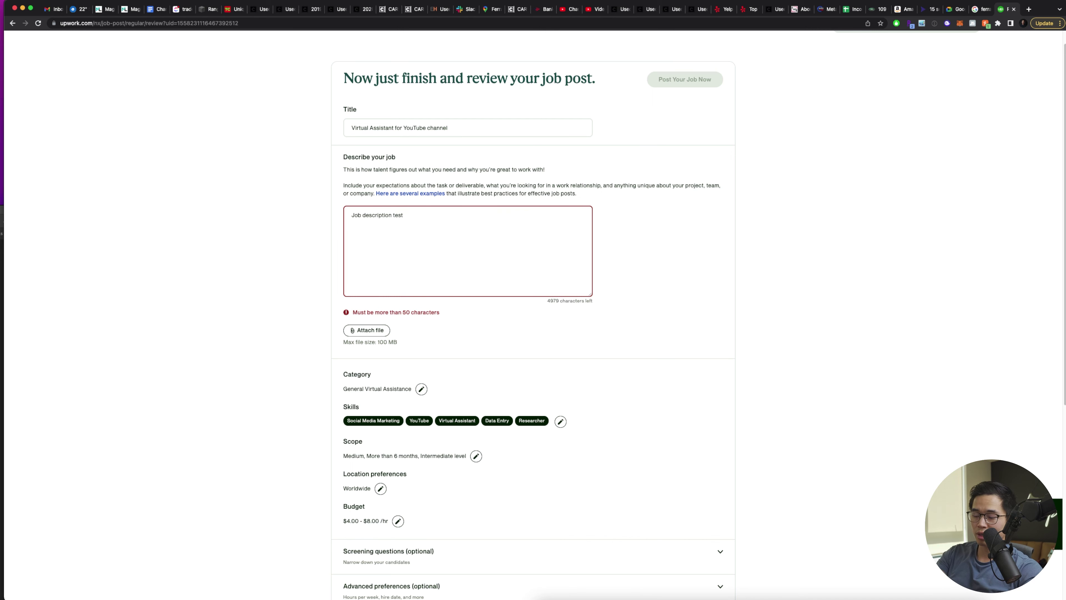
text(asldkfjlks dflkasjf lkasjdf lksd jfklsd jdlfasj;dfksdf)
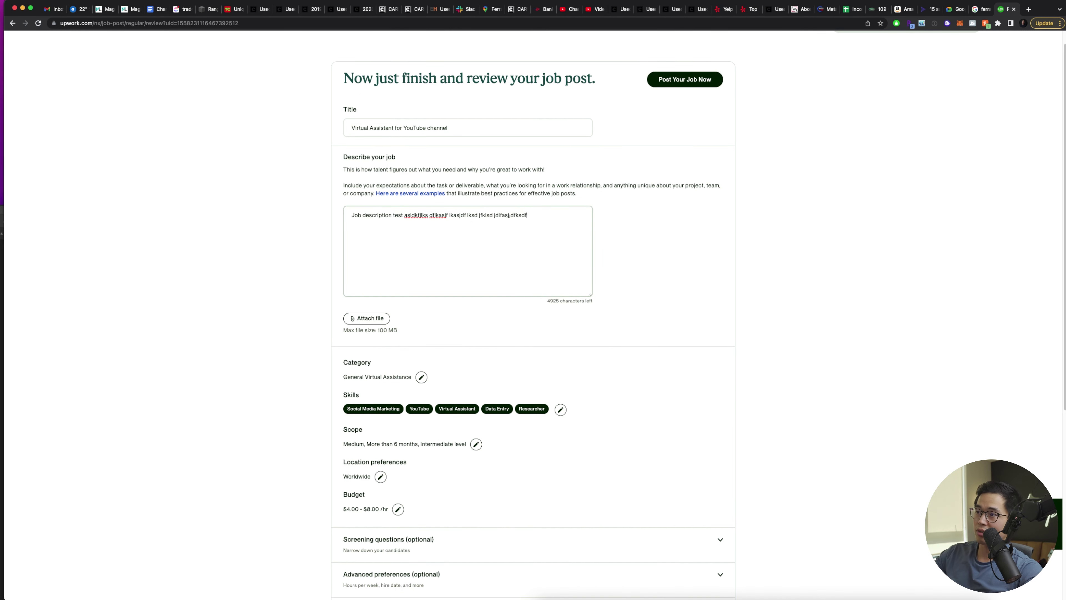
scroll(666, 394, down, 8)
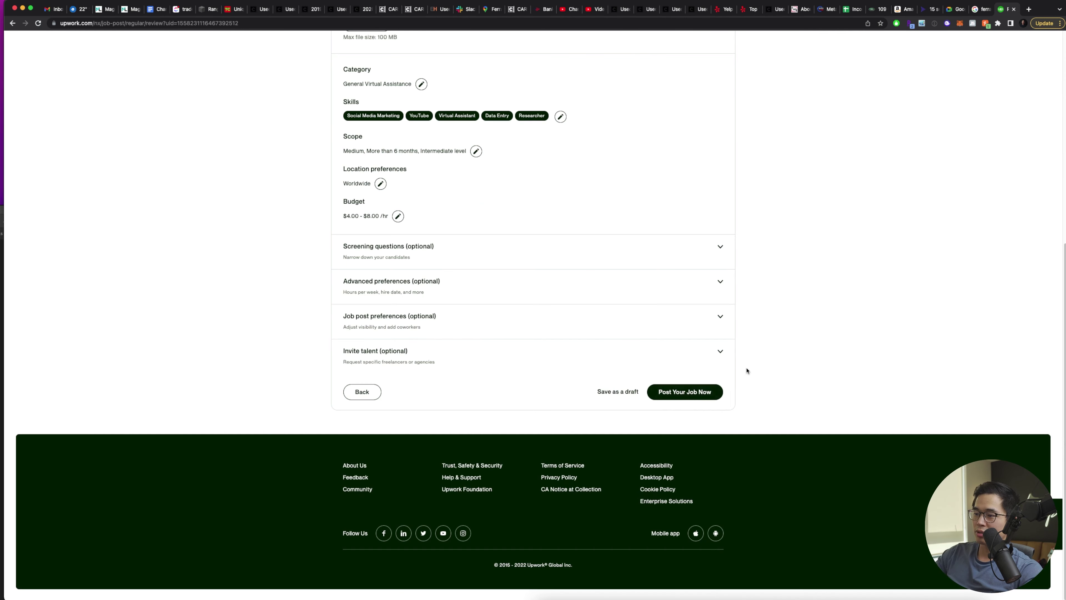
Publish the job post, then search talent for 'virtual assistant'.
click(707, 392)
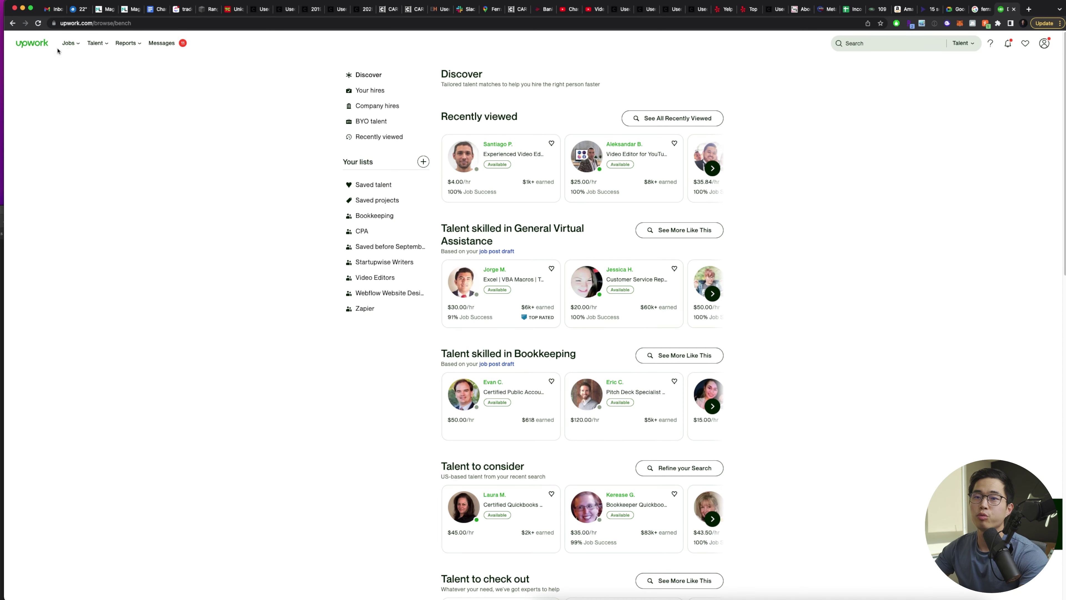
mouse_move(103, 45)
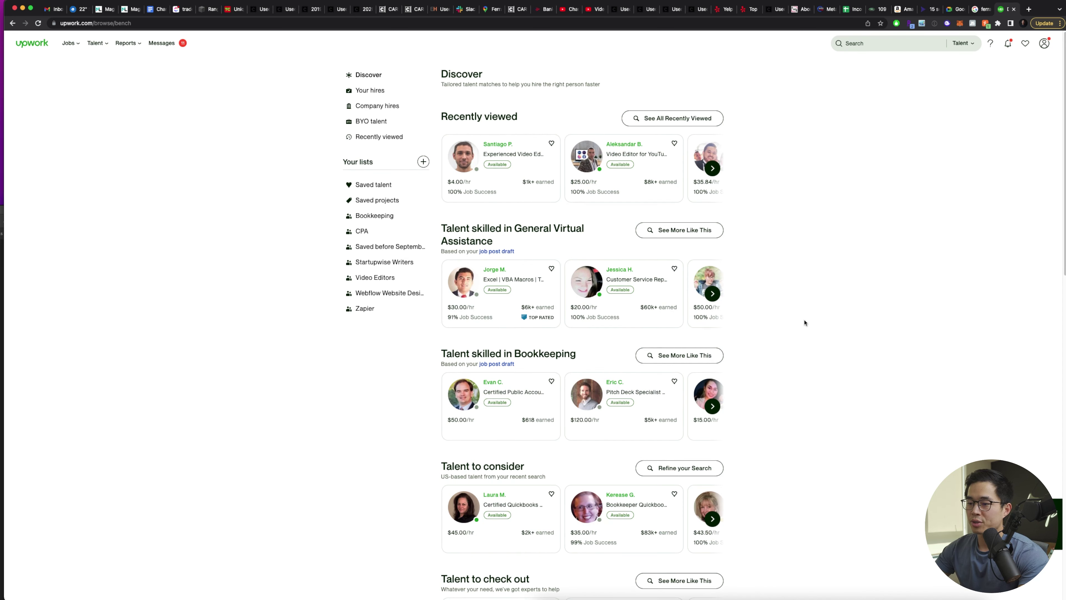
click(903, 47)
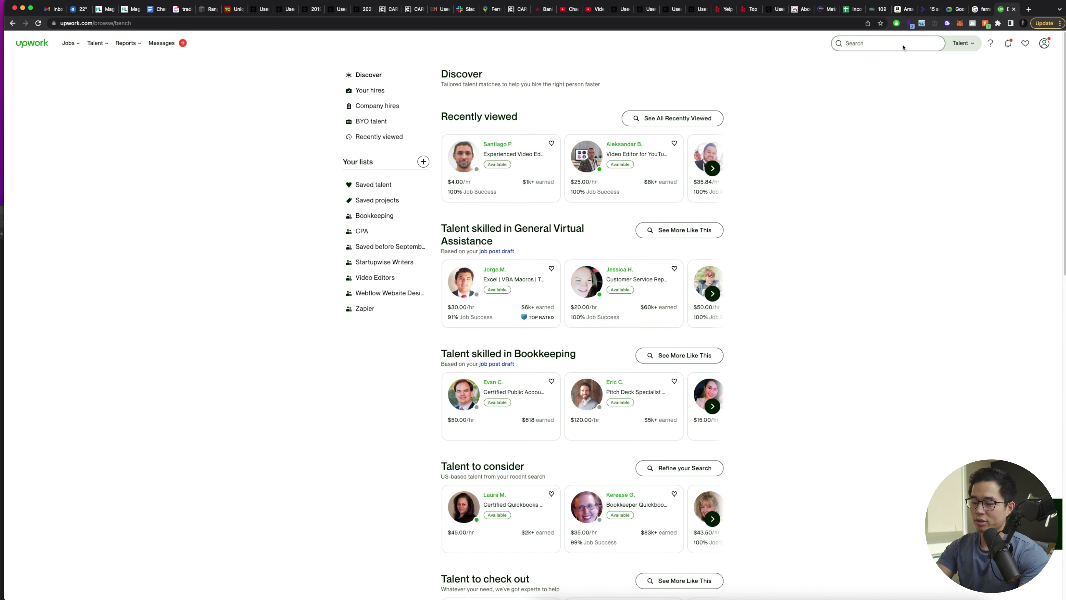
text(virtual assis)
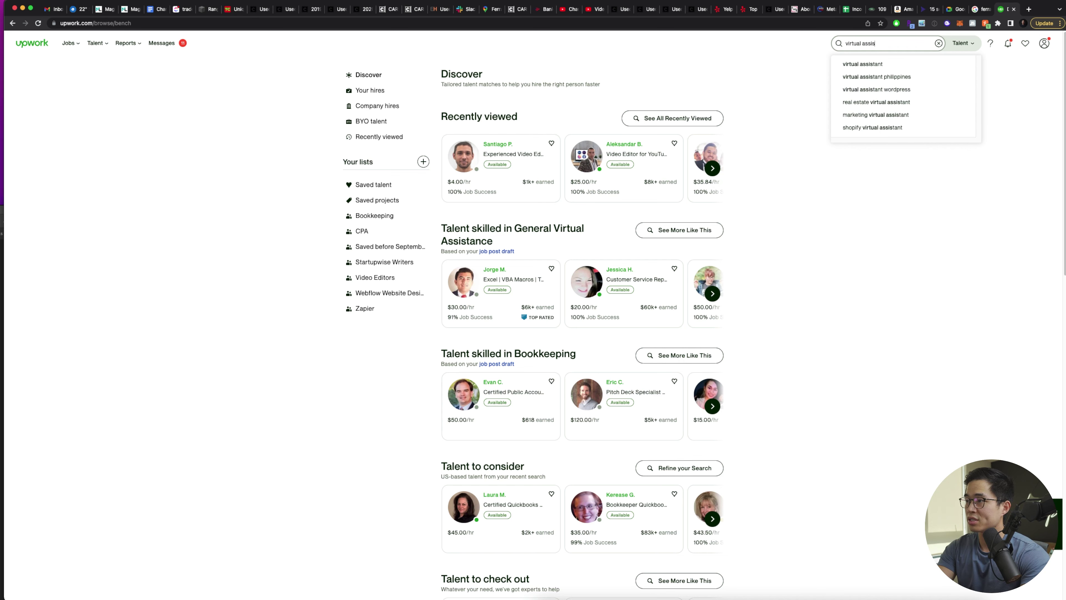
text(tant)
key(Return)
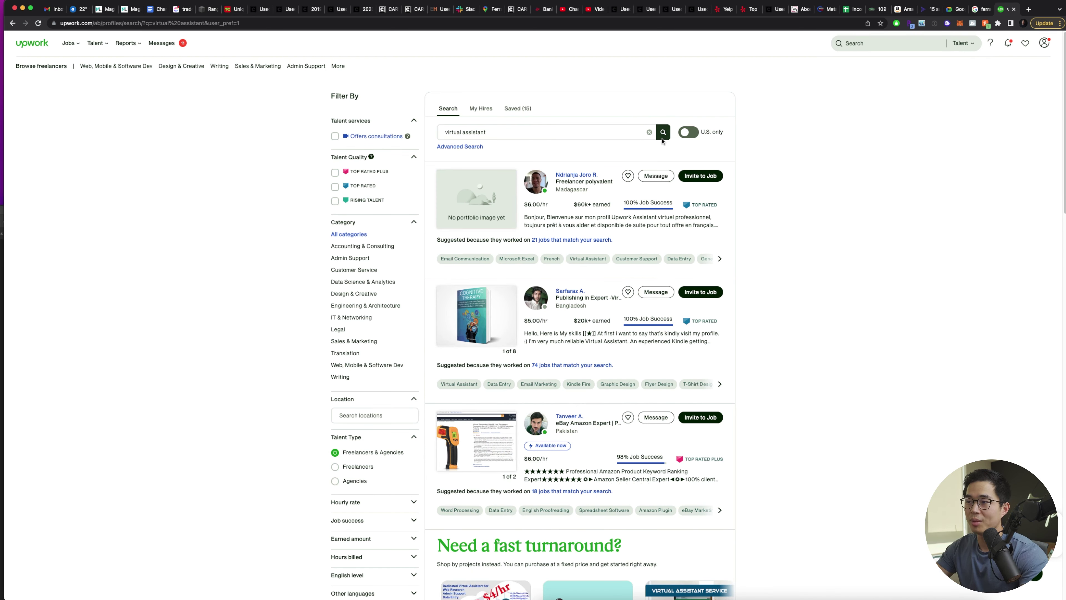
Filter the results to Freelancers with an hourly rate of $10 and below.
scroll(368, 391, down, 1)
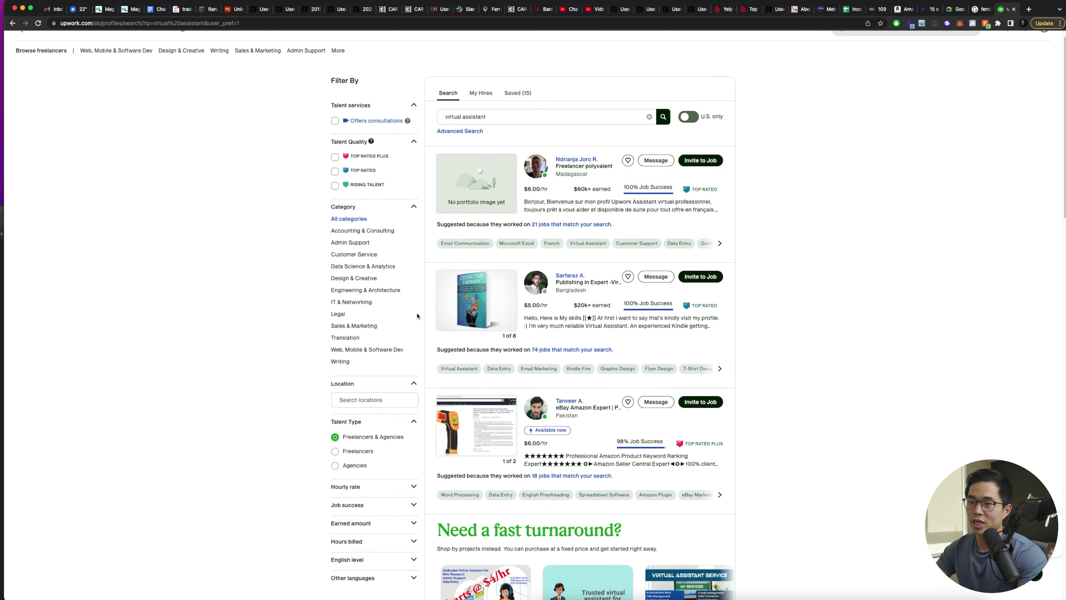
scroll(336, 329, down, 4)
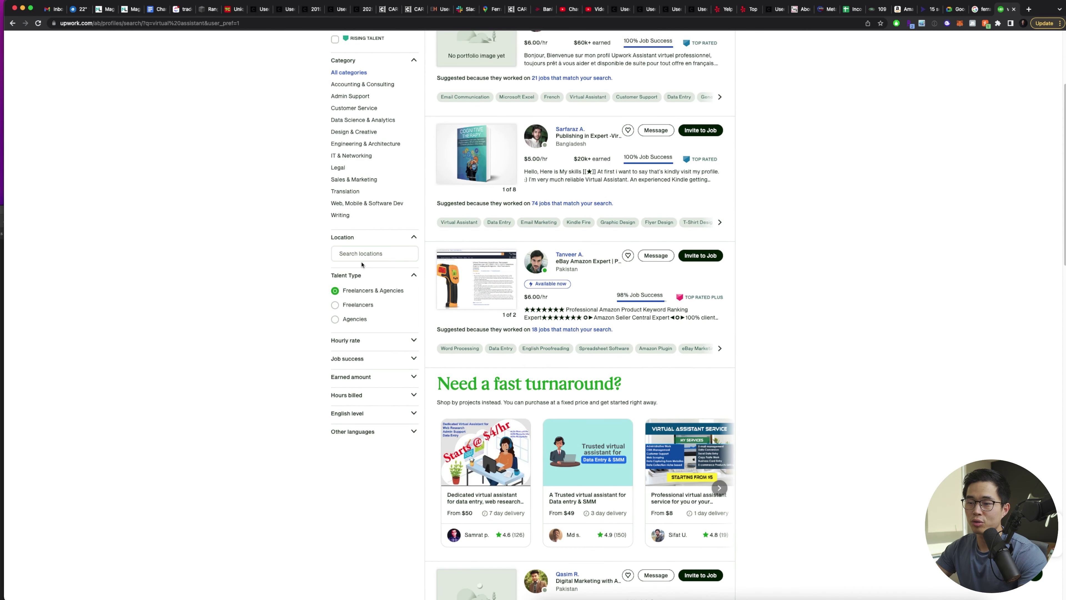
click(335, 305)
scroll(369, 458, down, 2)
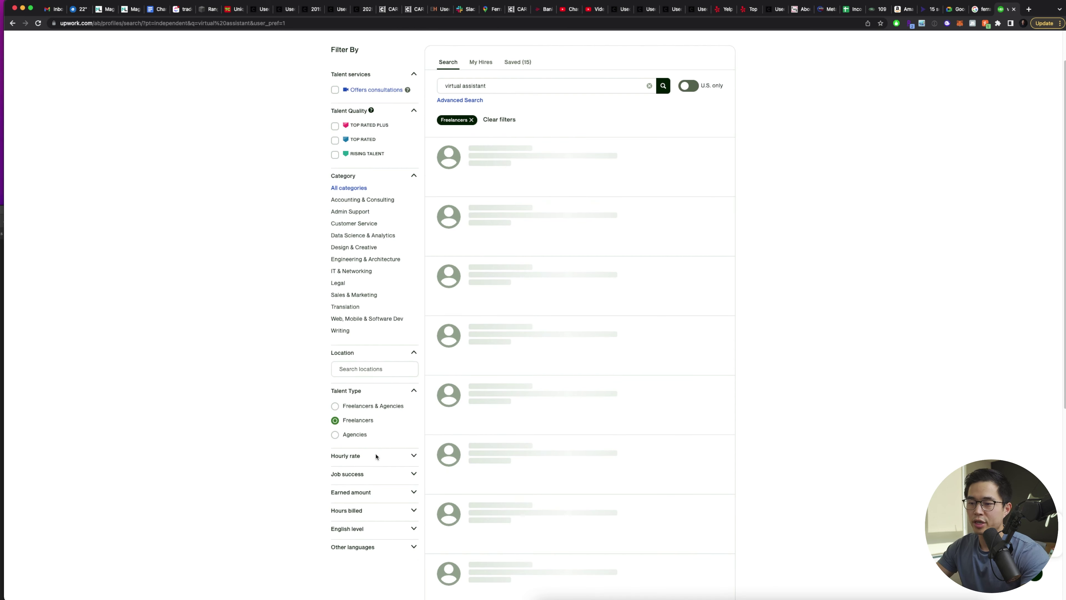
click(370, 458)
scroll(370, 460, down, 1)
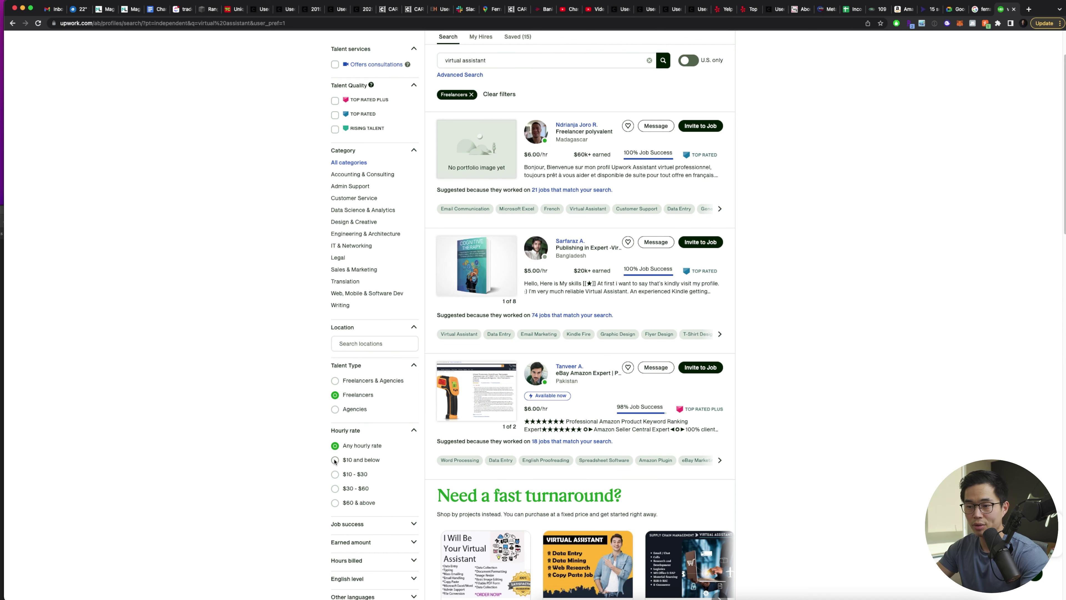
click(335, 460)
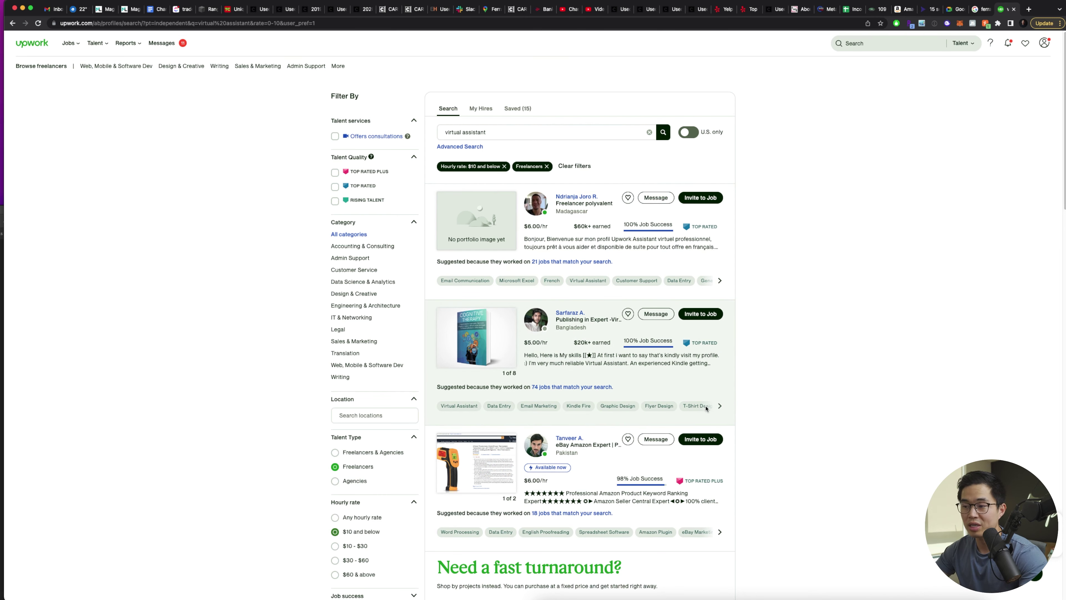
scroll(813, 217, down, 15)
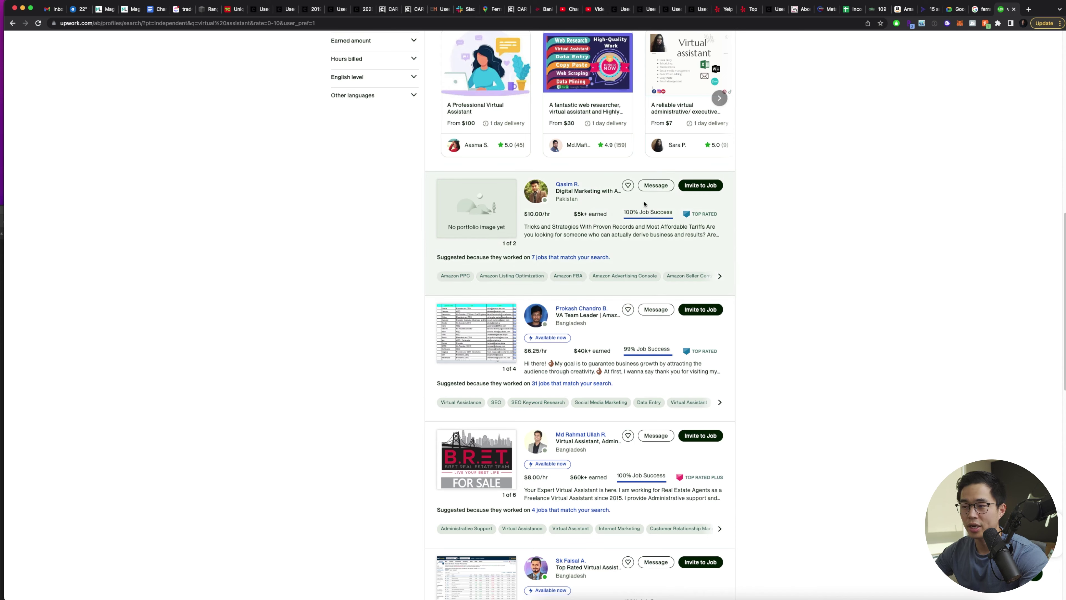
Scroll down the filtered results to find the Philippines-based customer service assistant.
scroll(874, 233, down, 6)
scroll(874, 234, down, 6)
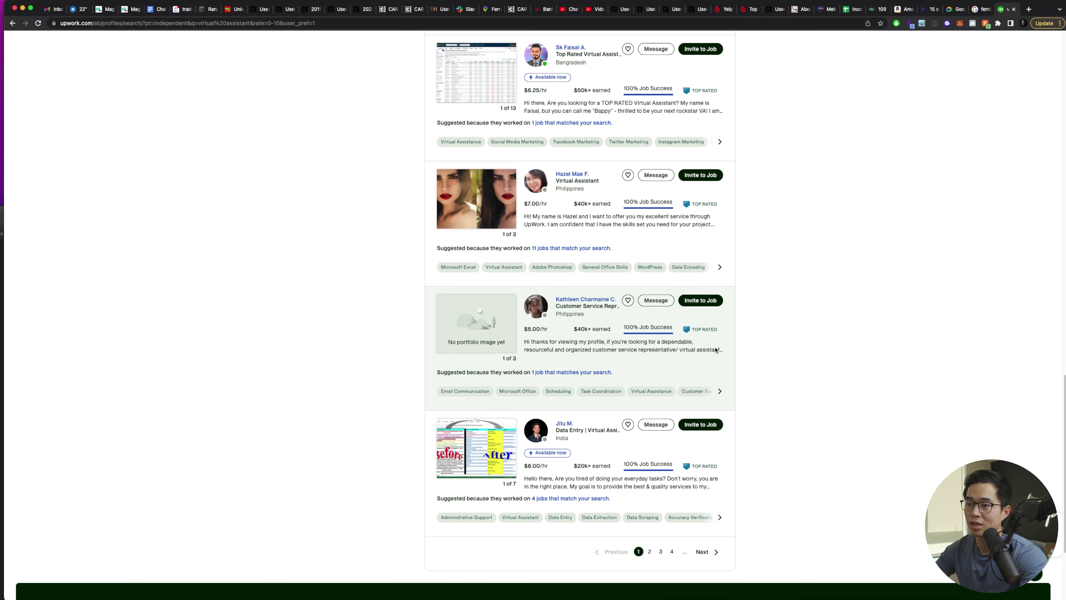
Open the $5.00/hr Customer Service Representative/Virtual Assistant/Data Entry profile.
click(595, 298)
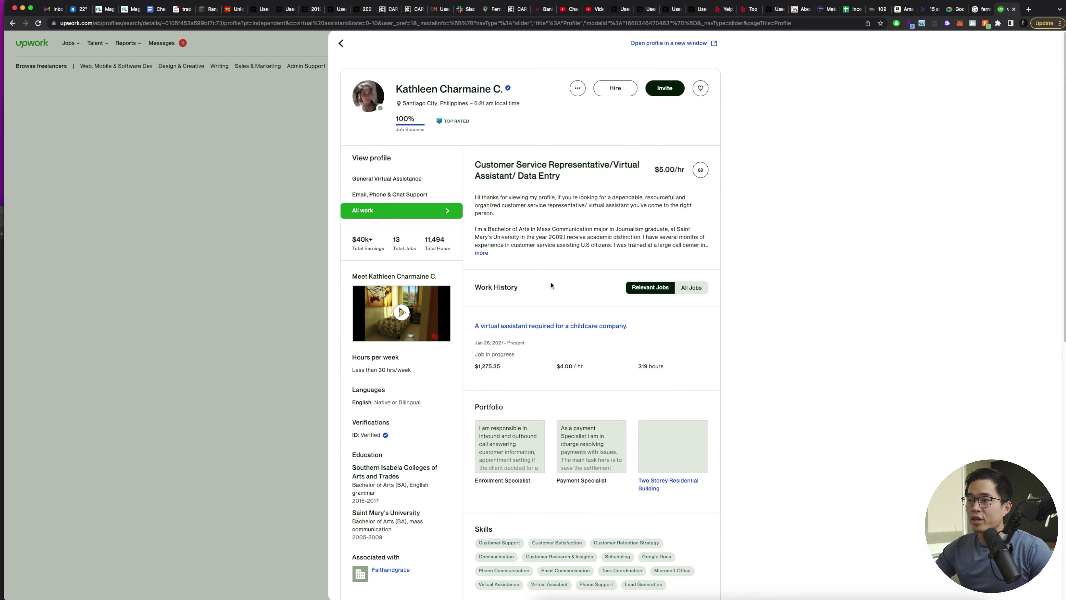
drag(537, 141, 575, 185)
click(578, 185)
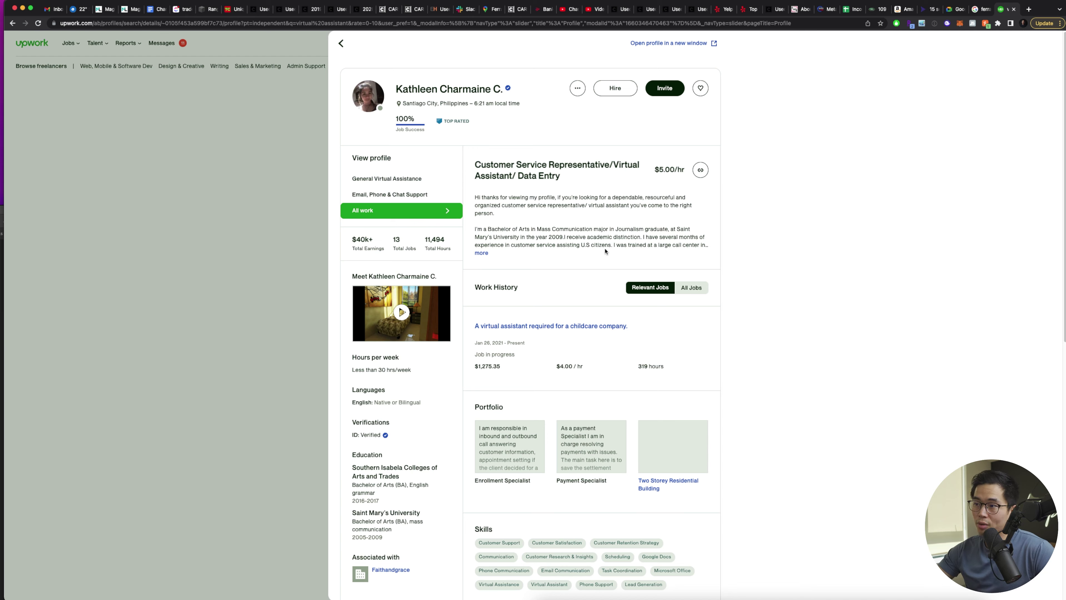
Expand the full description and review work history, skills and employment history.
click(481, 252)
drag(535, 196, 556, 428)
click(555, 428)
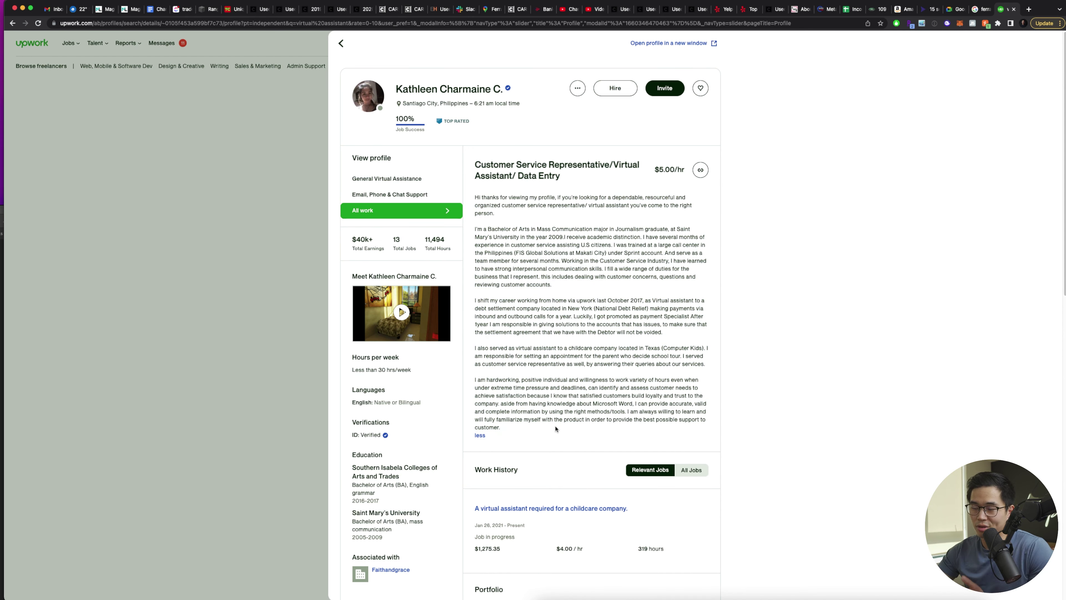
scroll(594, 461, down, 3)
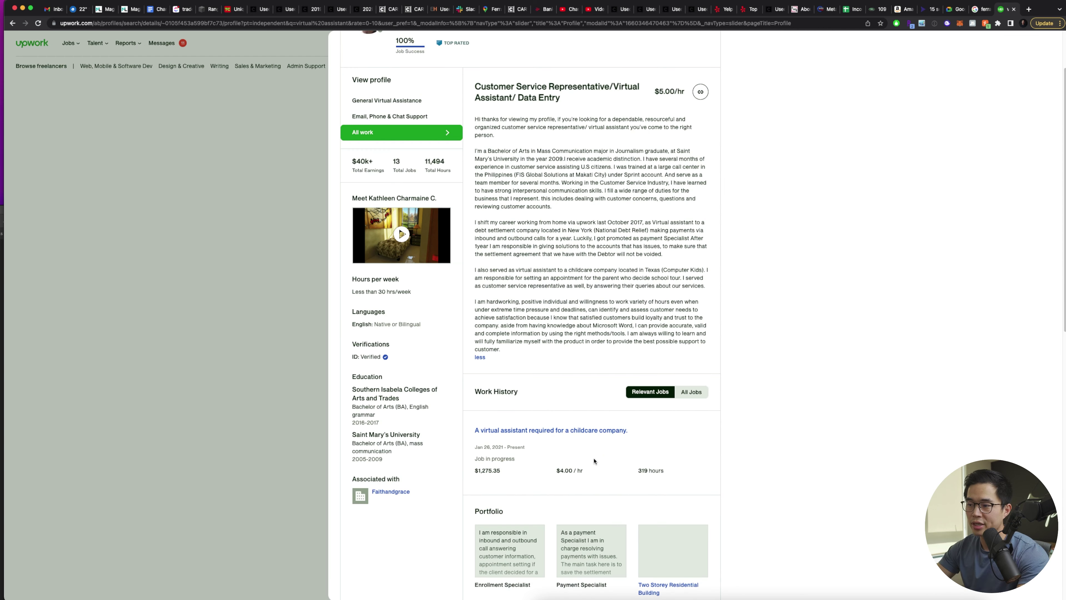
scroll(621, 412, down, 6)
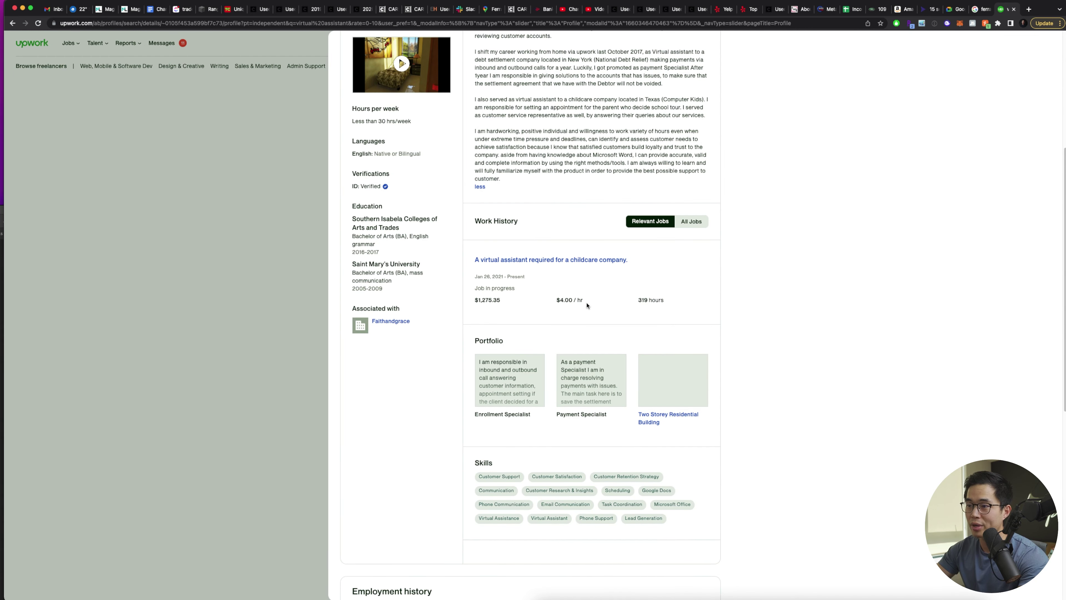
drag(586, 305, 556, 297)
click(557, 299)
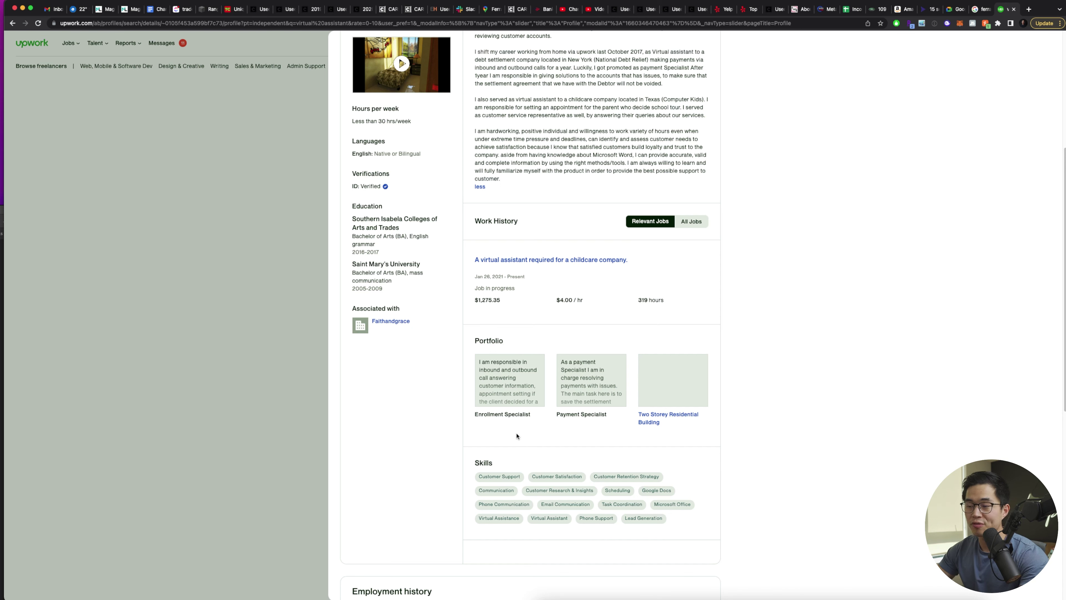
scroll(522, 439, down, 10)
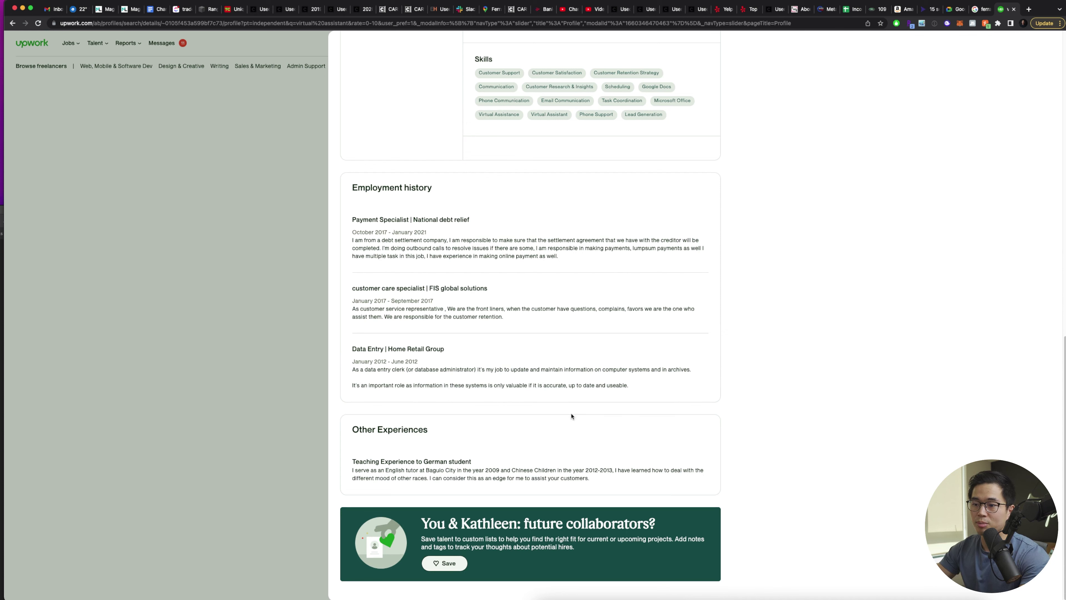
scroll(548, 354, up, 15)
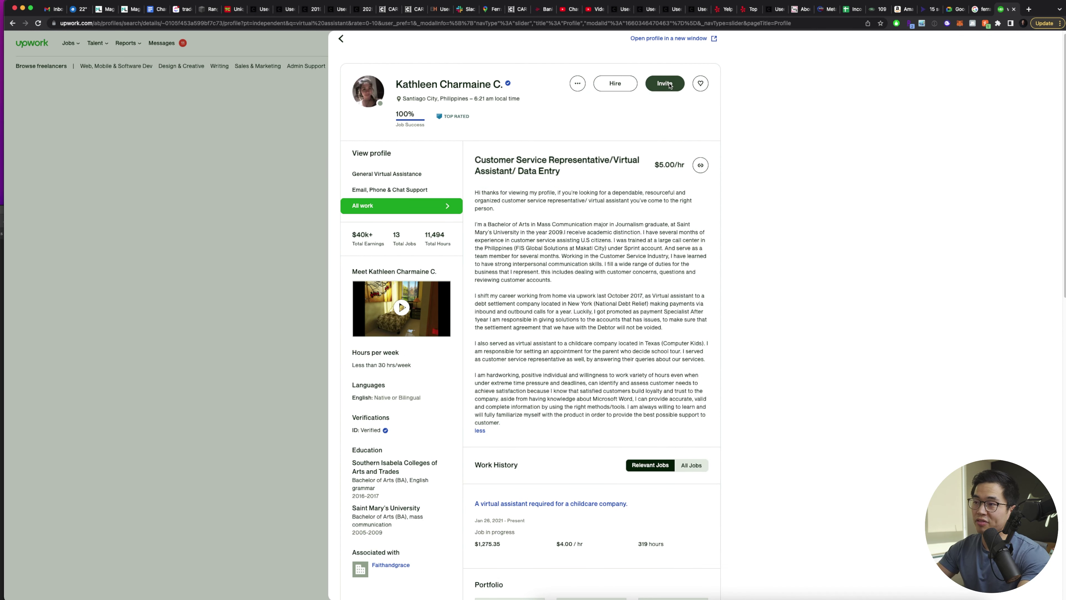
Save the freelancer to a new list named VA, then start a hiring offer.
click(700, 84)
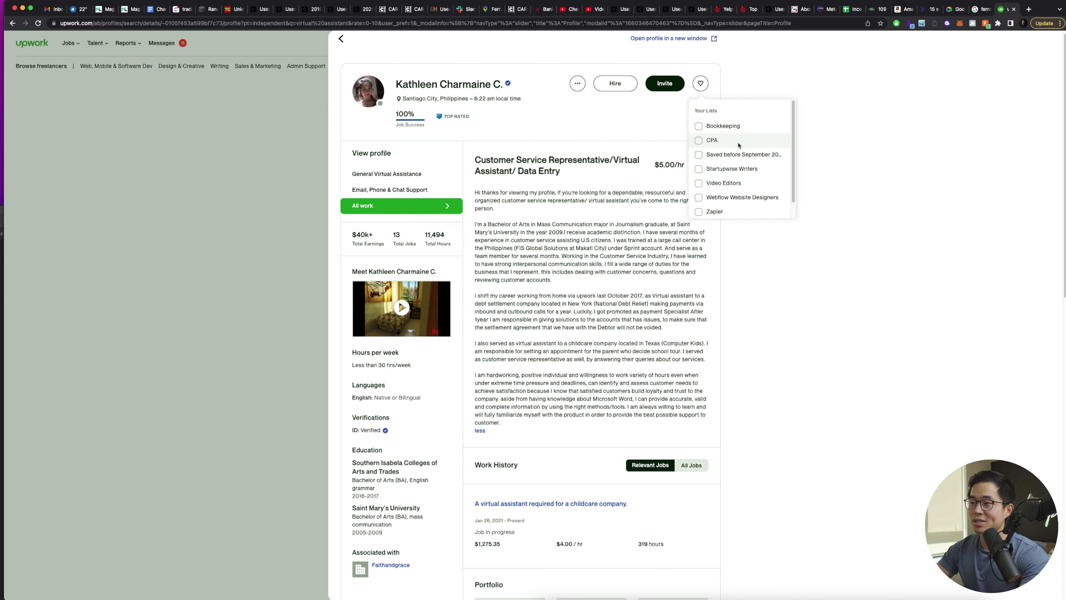
scroll(741, 130, down, 1)
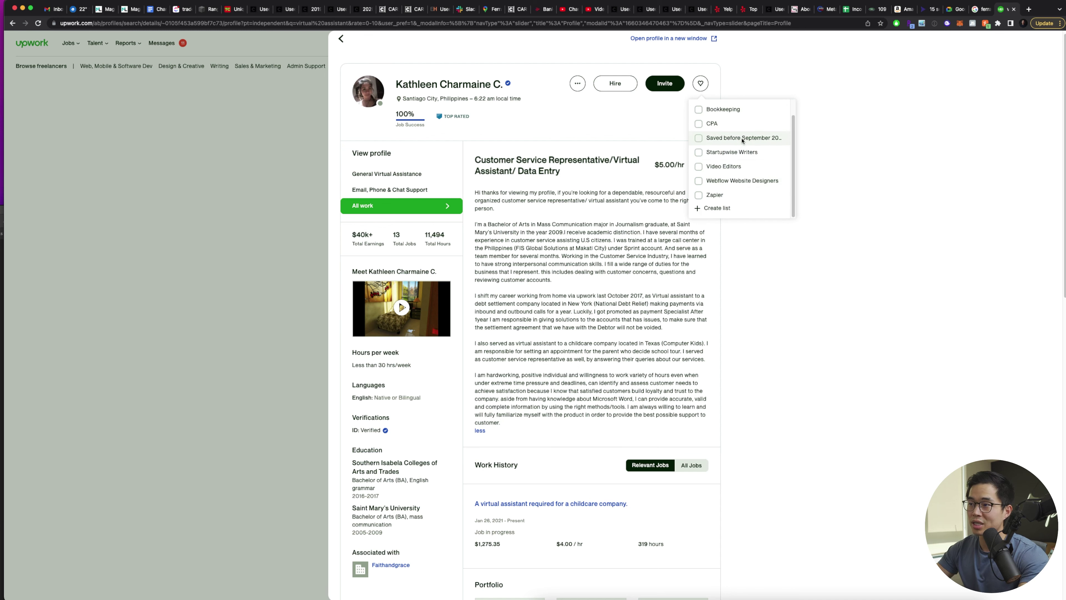
click(718, 208)
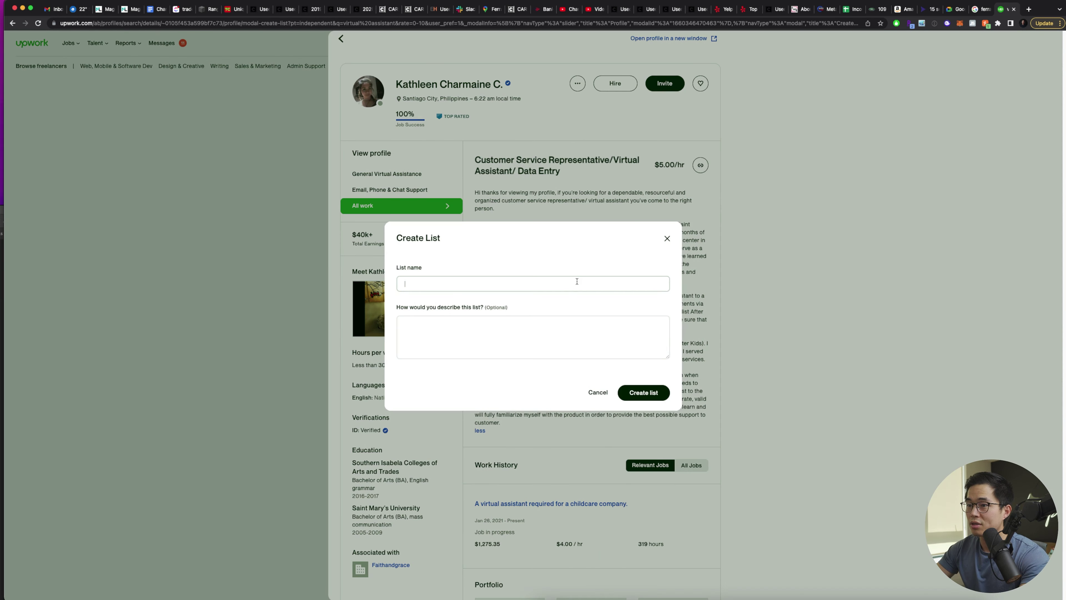
text(VA)
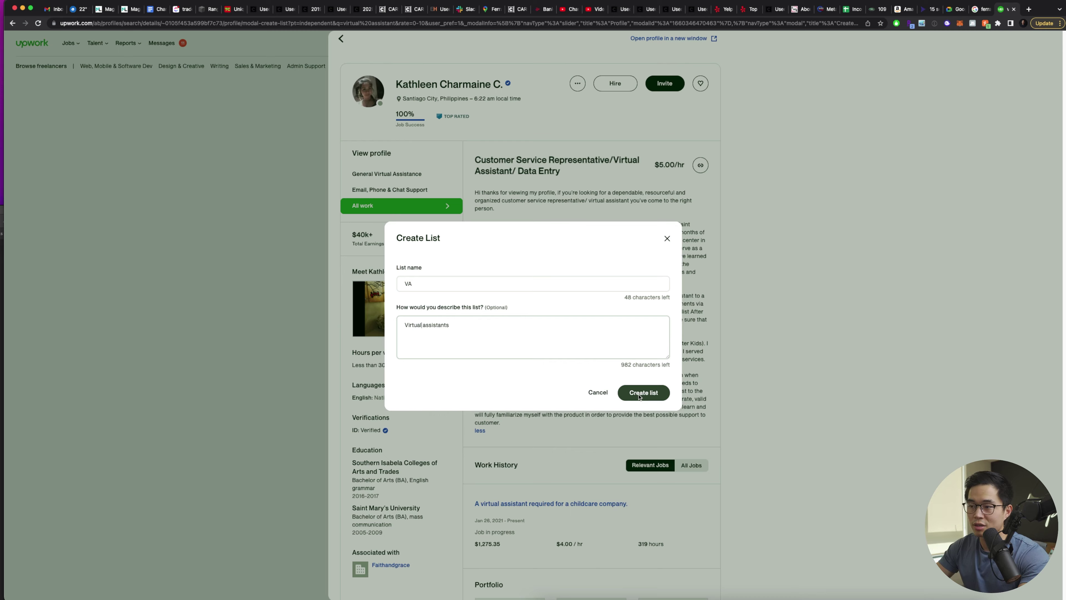
click(643, 392)
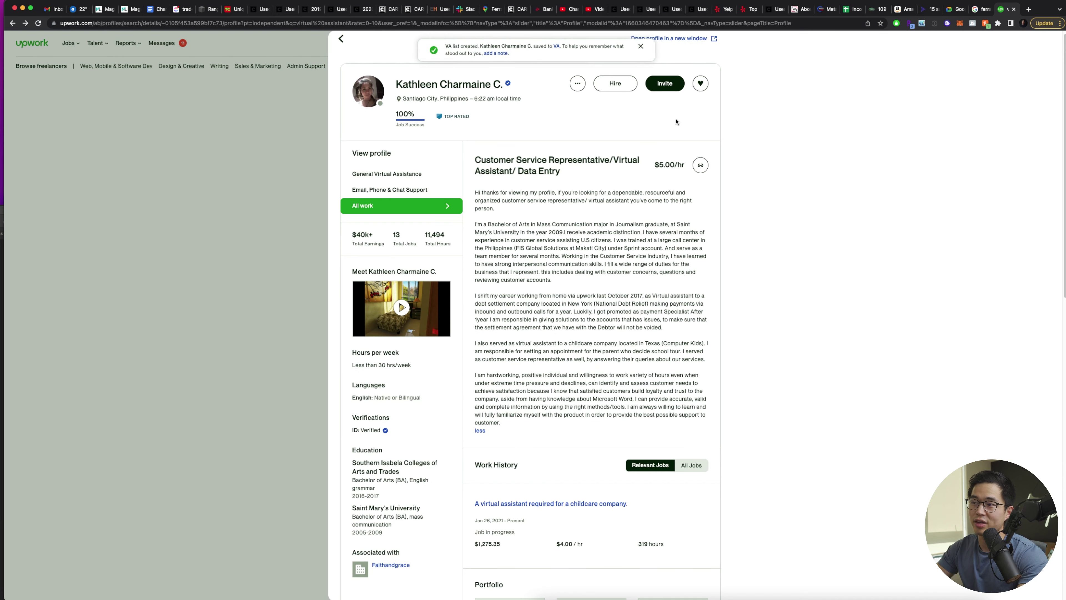
click(616, 82)
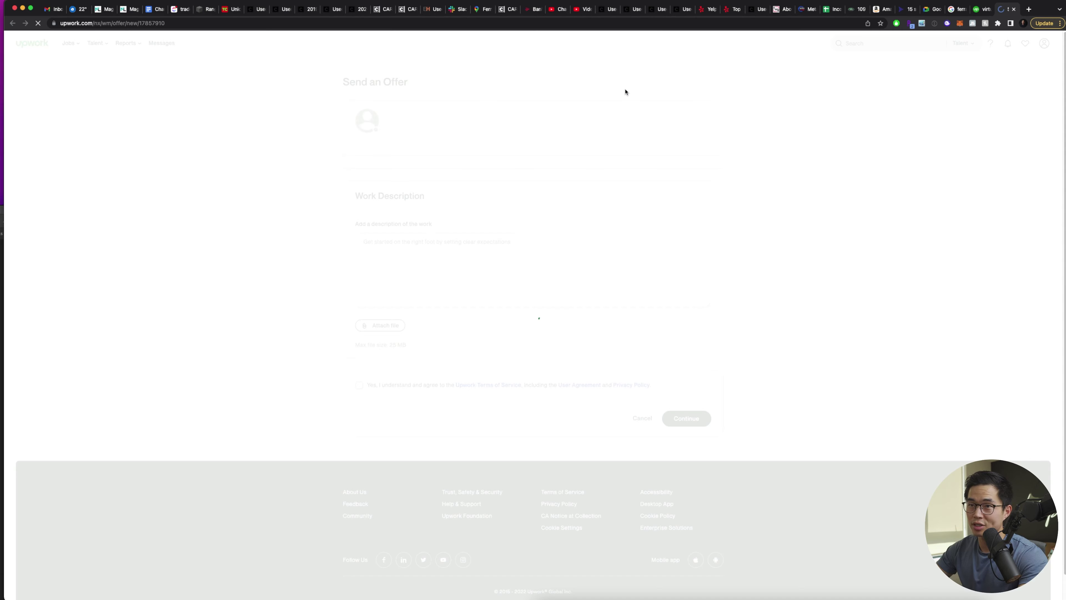
Review the offer's contract terms: hourly at $5.00/hr with a 40 hrs/week limit.
scroll(642, 138, down, 5)
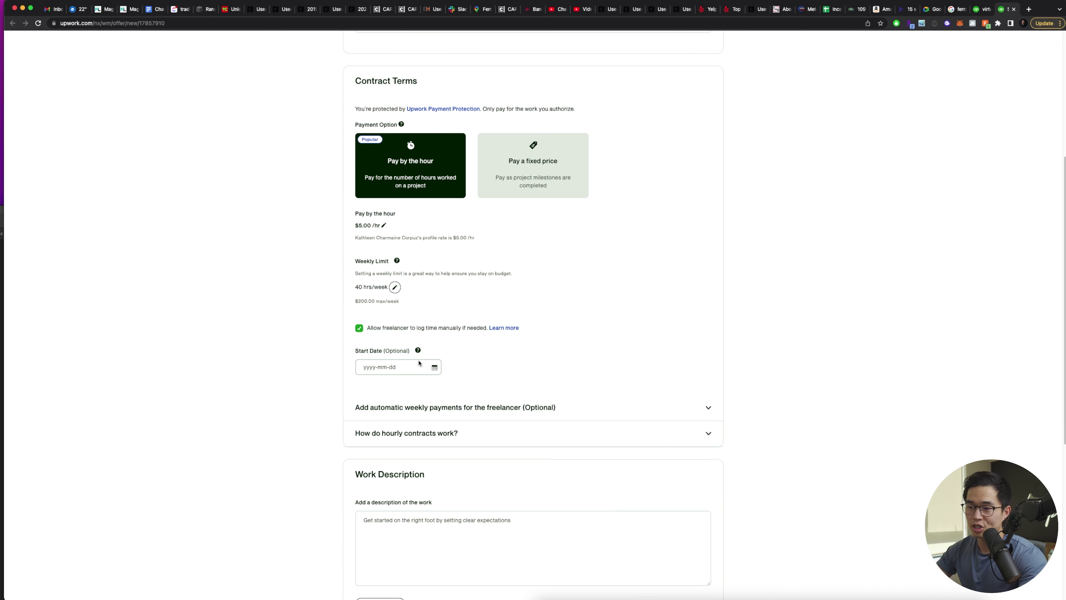
scroll(382, 337, down, 5)
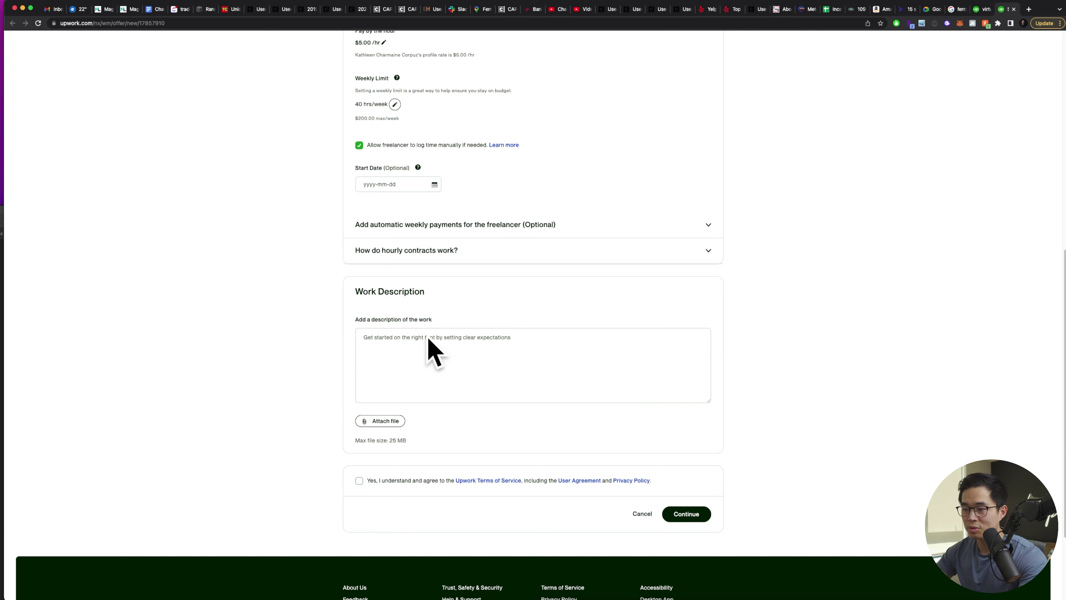
Switch back to the browser tab with virtual assistant results filtered to $10 and below.
key(ctrl+shift+Tab)
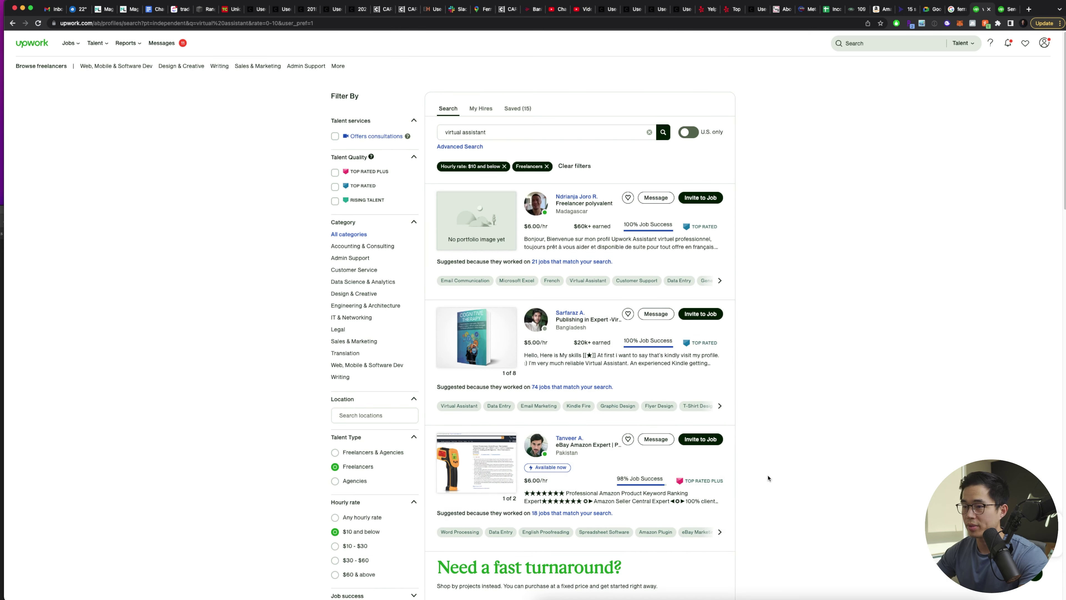